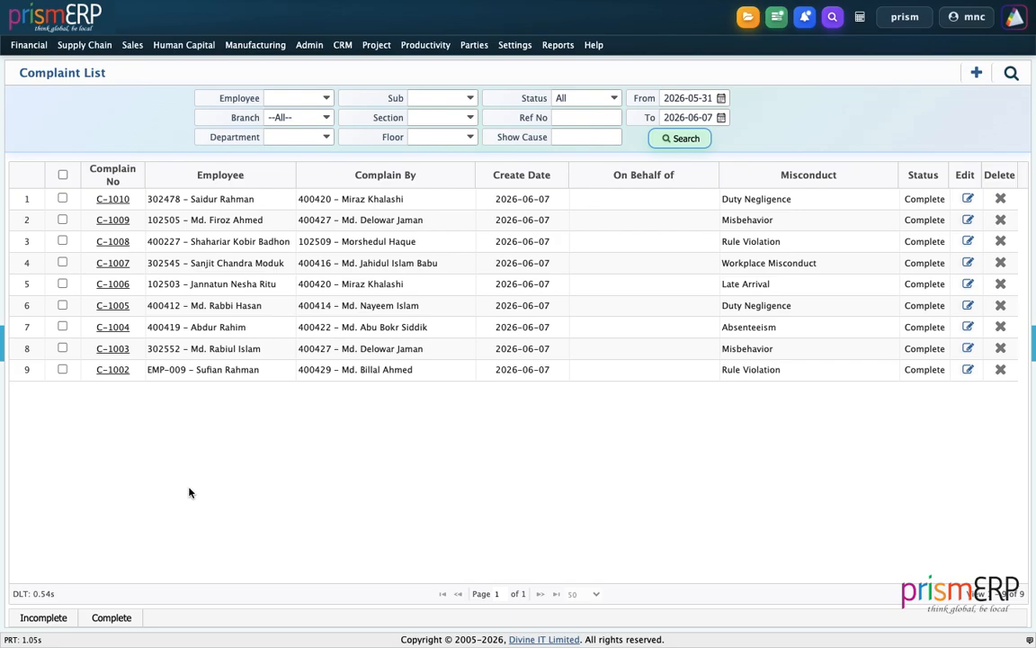
- Open the list of disciplinary misconduct types to review its entries
{"action": "left_click", "coordinate": [184, 45]}
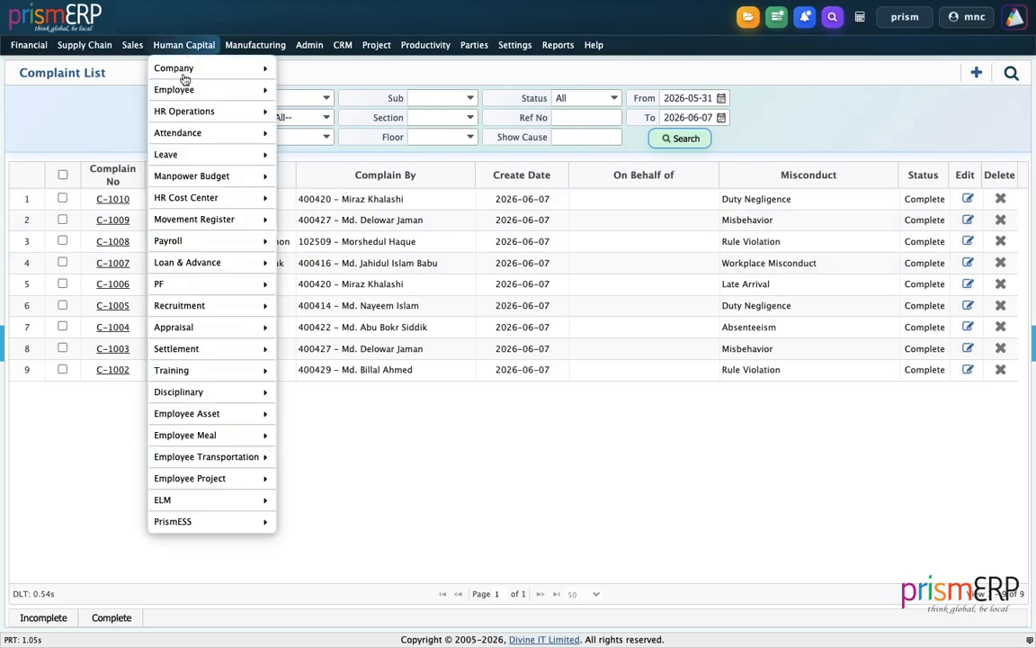
{"action": "mouse_move", "coordinate": [194, 392]}
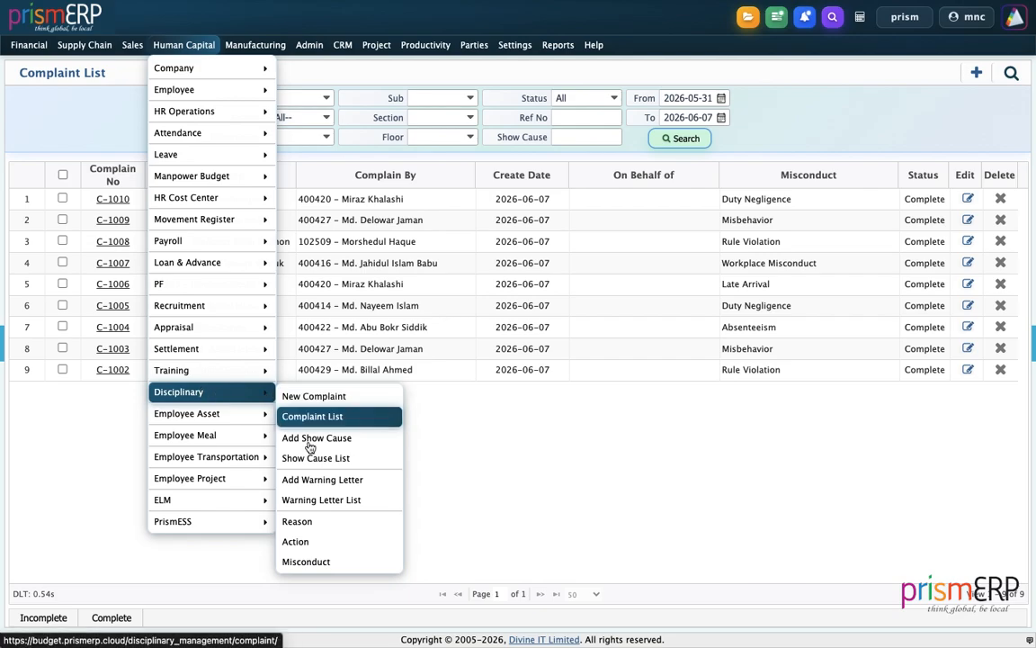
{"action": "left_click", "coordinate": [296, 560]}
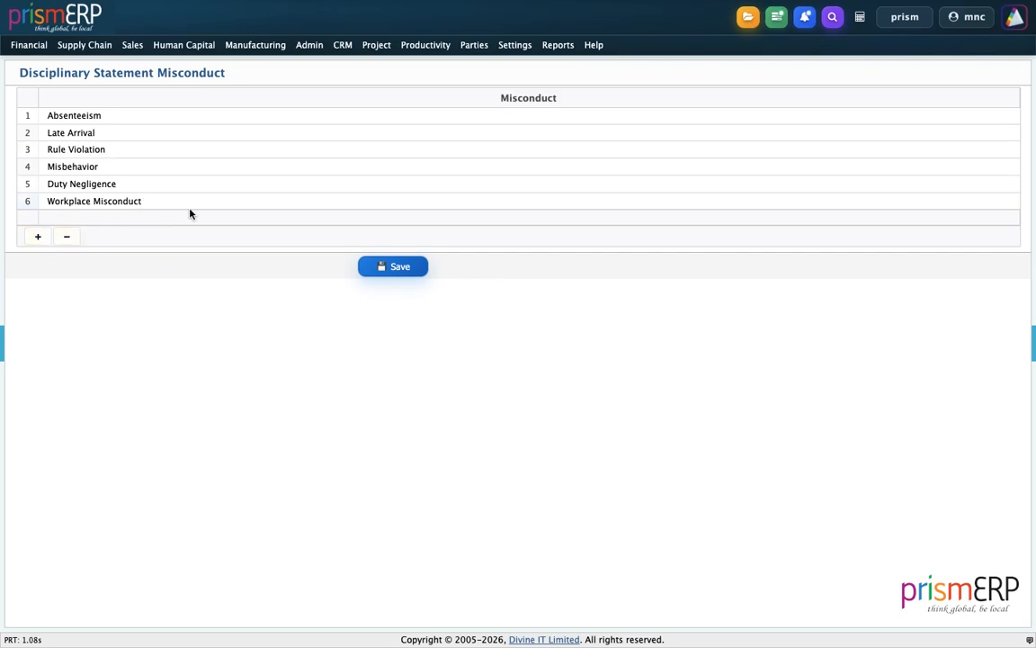
- Open the list of disciplinary reasons to review its entries
{"action": "left_click", "coordinate": [180, 44]}
{"action": "mouse_move", "coordinate": [199, 392]}
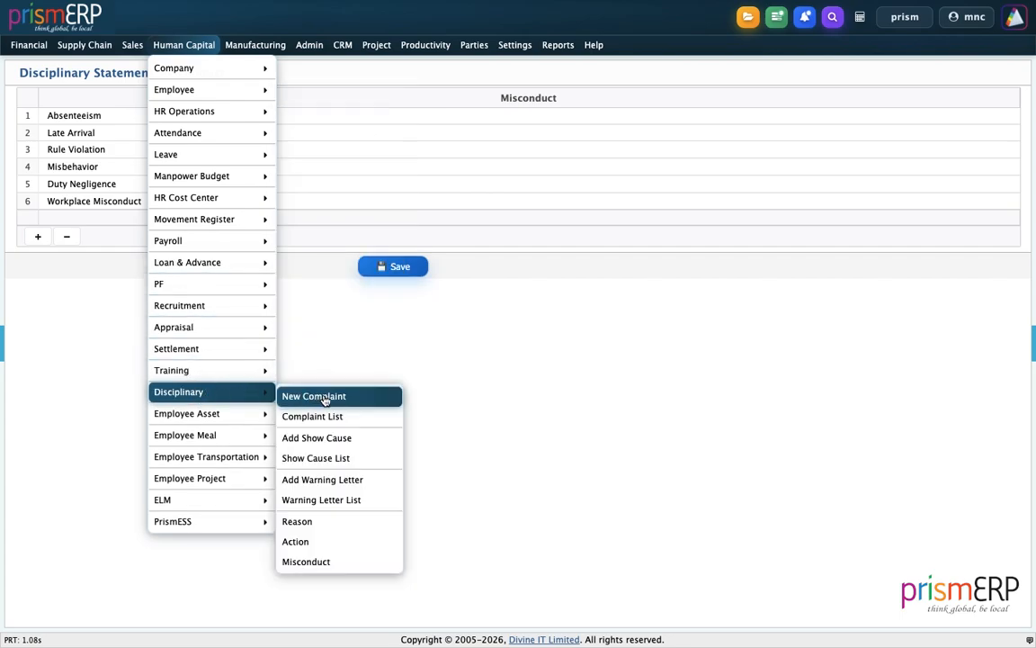
{"action": "left_click", "coordinate": [315, 519]}
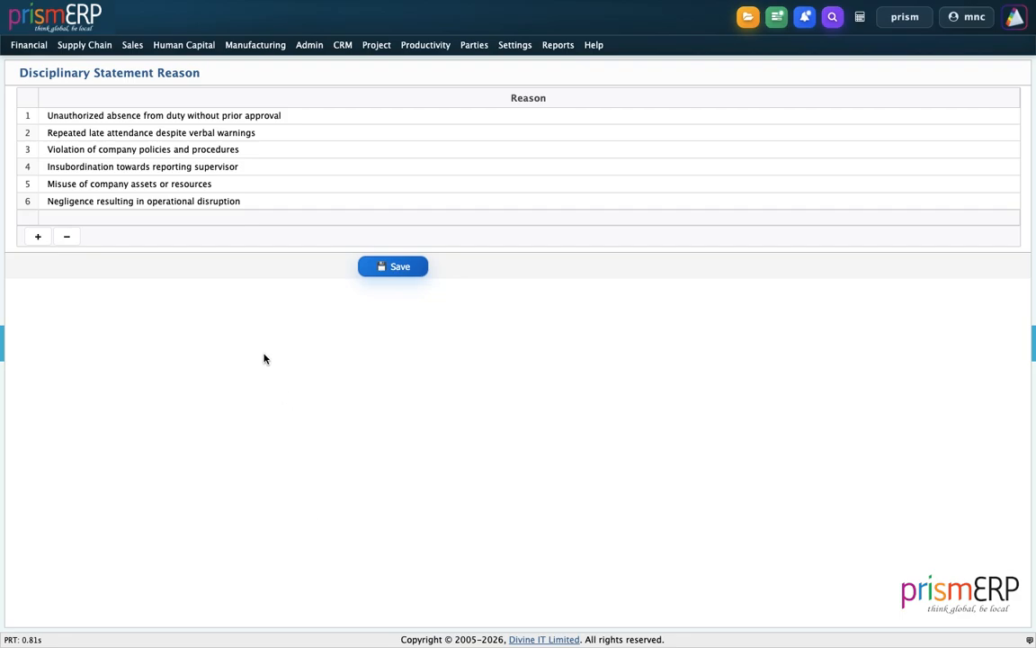
- Open the list of disciplinary actions to review its entries
{"action": "mouse_move", "coordinate": [174, 47]}
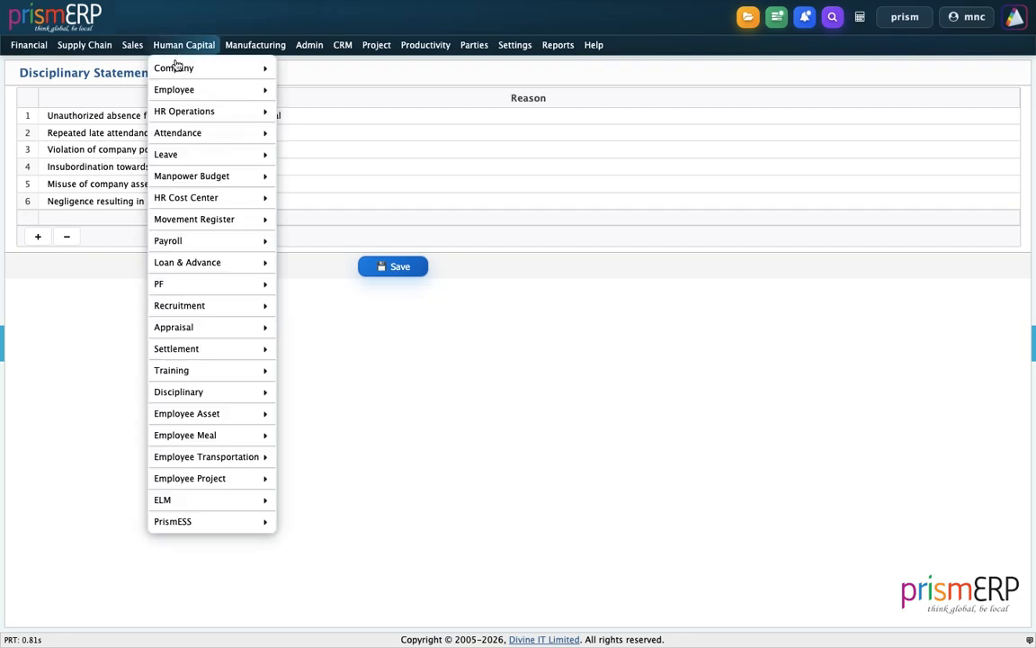
{"action": "mouse_move", "coordinate": [218, 388]}
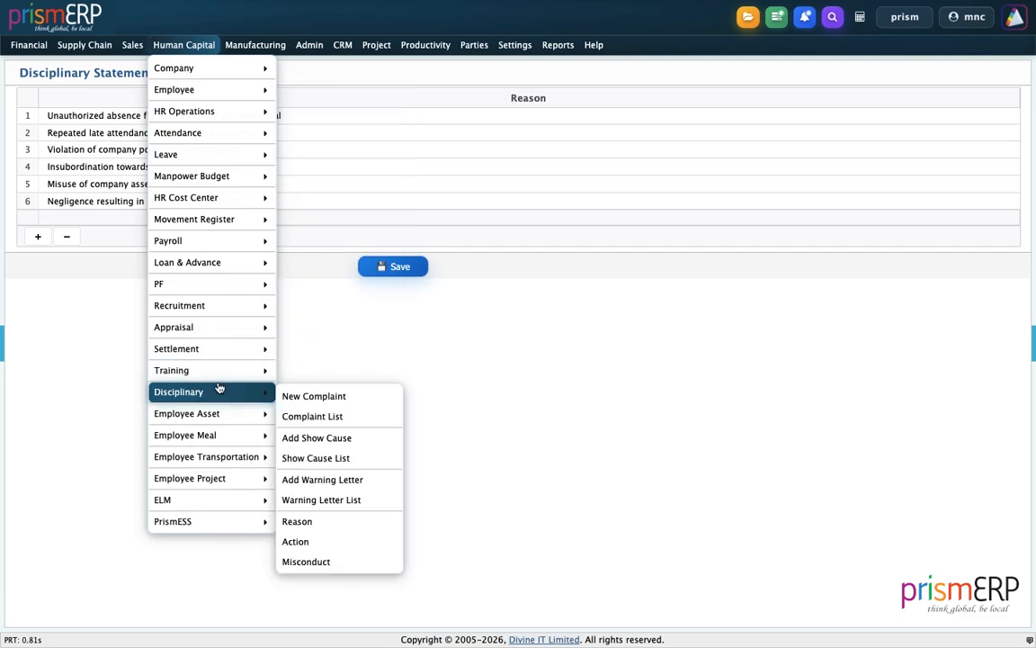
{"action": "left_click", "coordinate": [304, 544]}
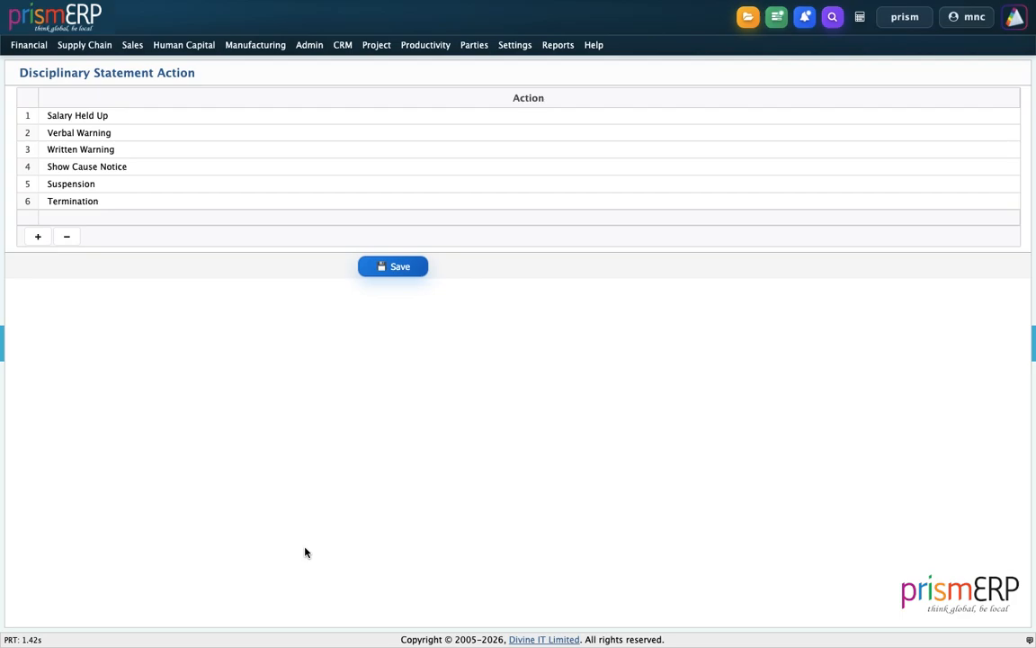
- Start a new disciplinary complaint and set its branch to Head Office
{"action": "left_click", "coordinate": [178, 45]}
{"action": "mouse_move", "coordinate": [224, 397]}
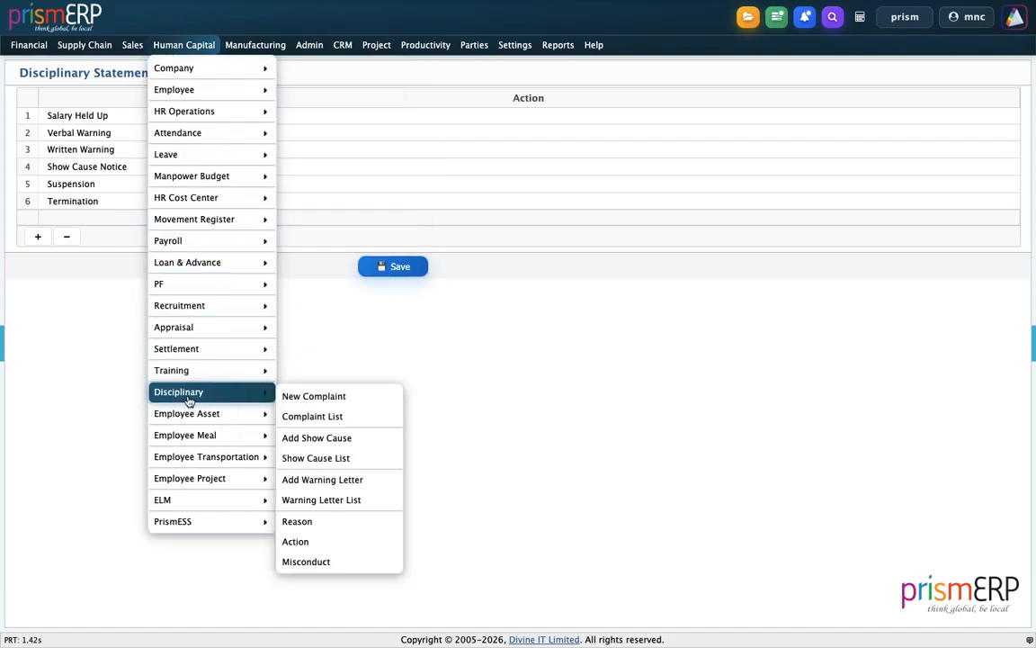
{"action": "left_click", "coordinate": [295, 401]}
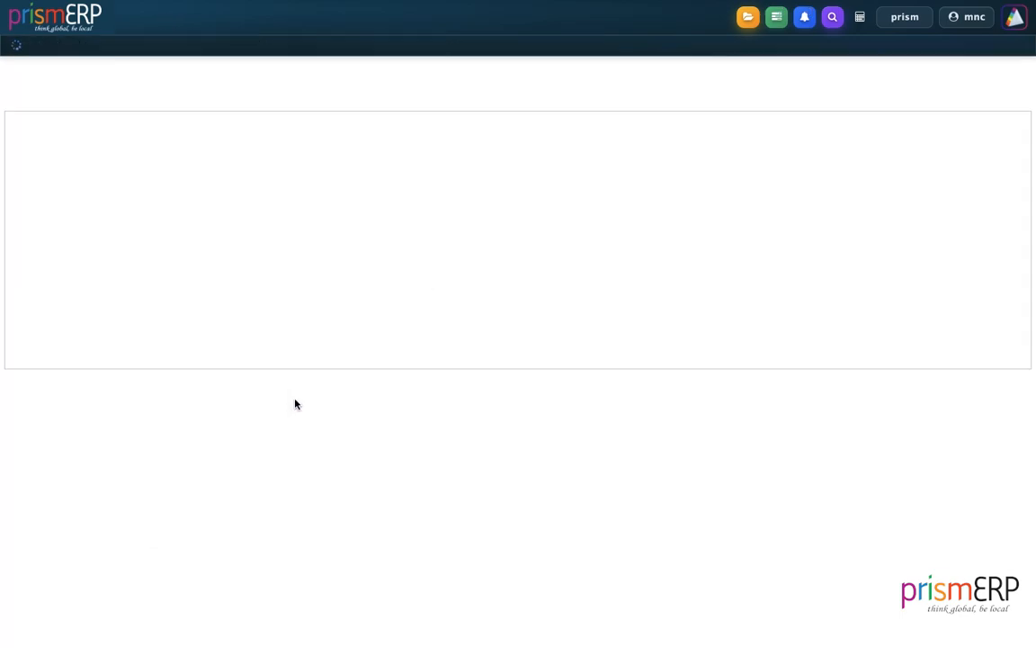
{"action": "left_click", "coordinate": [166, 95]}
{"action": "left_click", "coordinate": [163, 168]}
{"action": "left_click", "coordinate": [234, 235]}
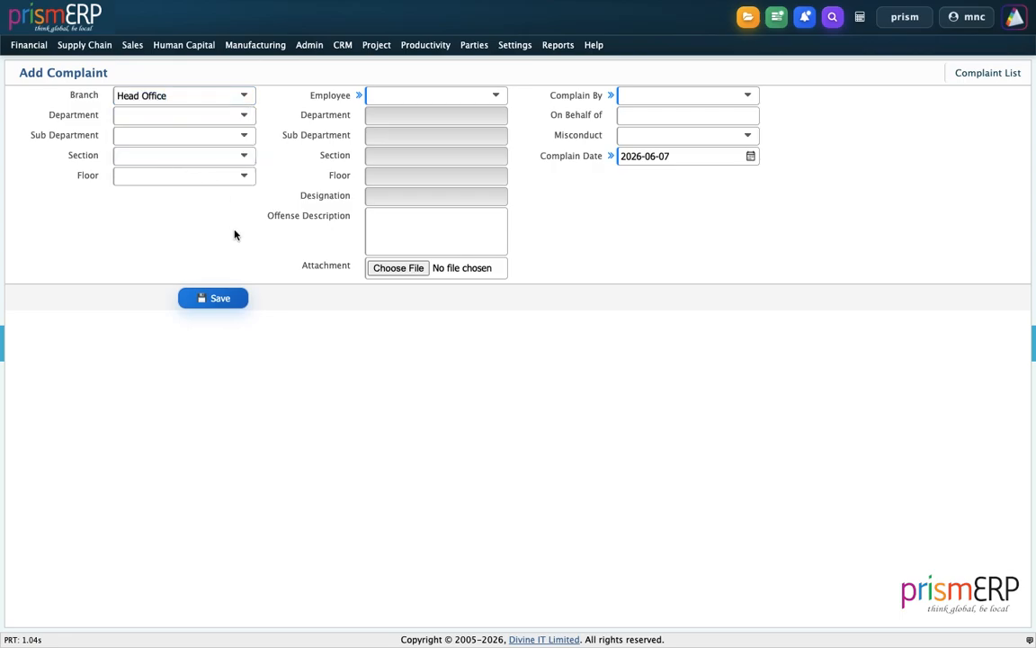
- Select the Senior DGM from Delivery & Distribution as the employee the complaint is about
{"action": "left_click", "coordinate": [382, 97]}
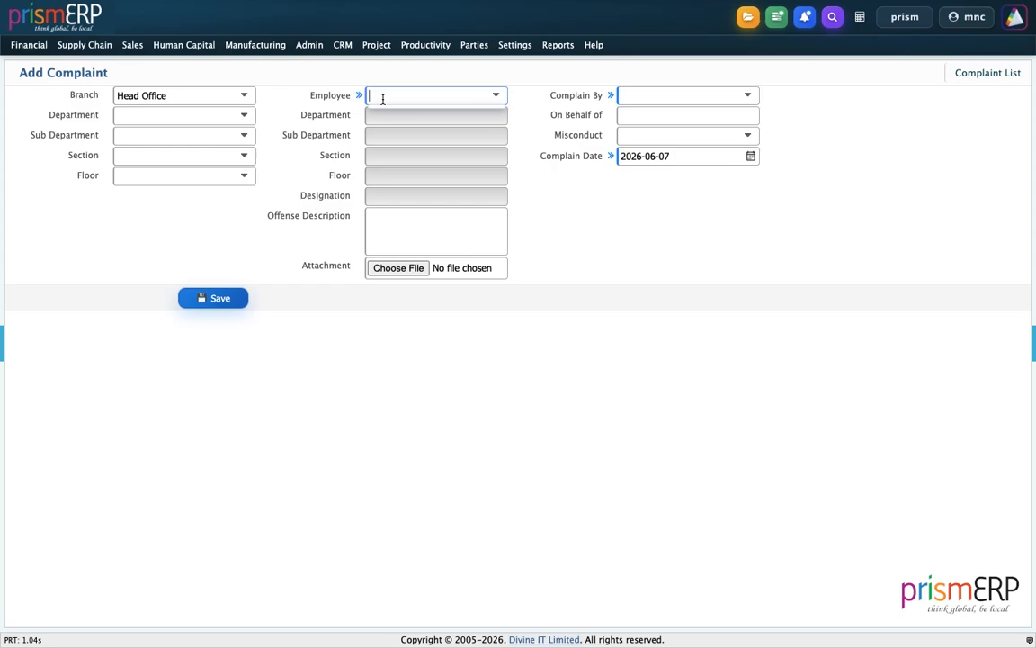
{"action": "scroll", "coordinate": [429, 232], "scroll_direction": "down", "scroll_amount": 10}
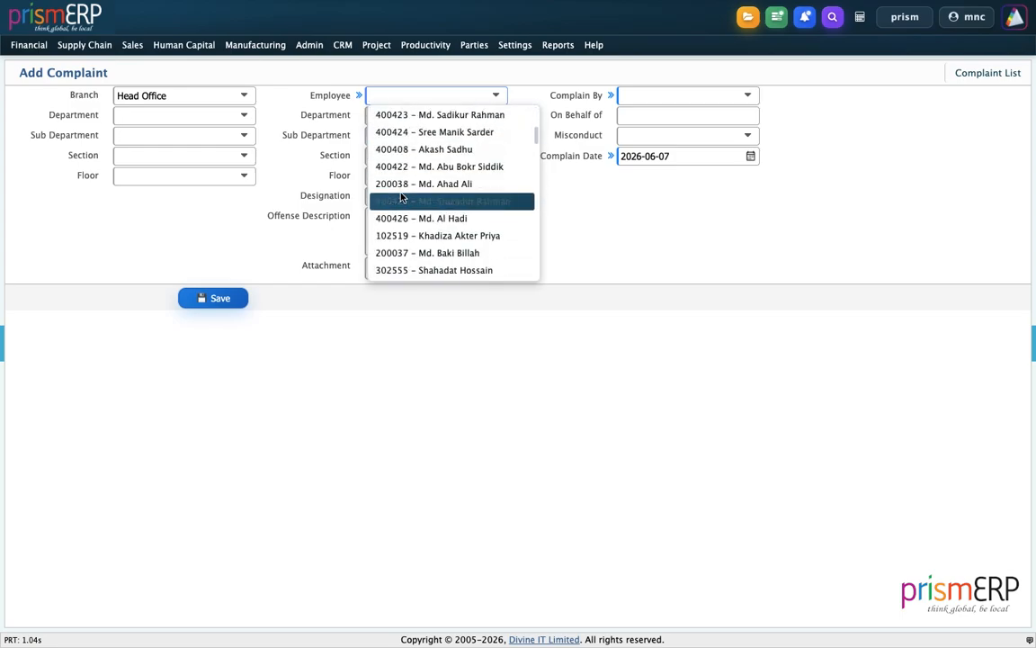
{"action": "left_click", "coordinate": [428, 235]}
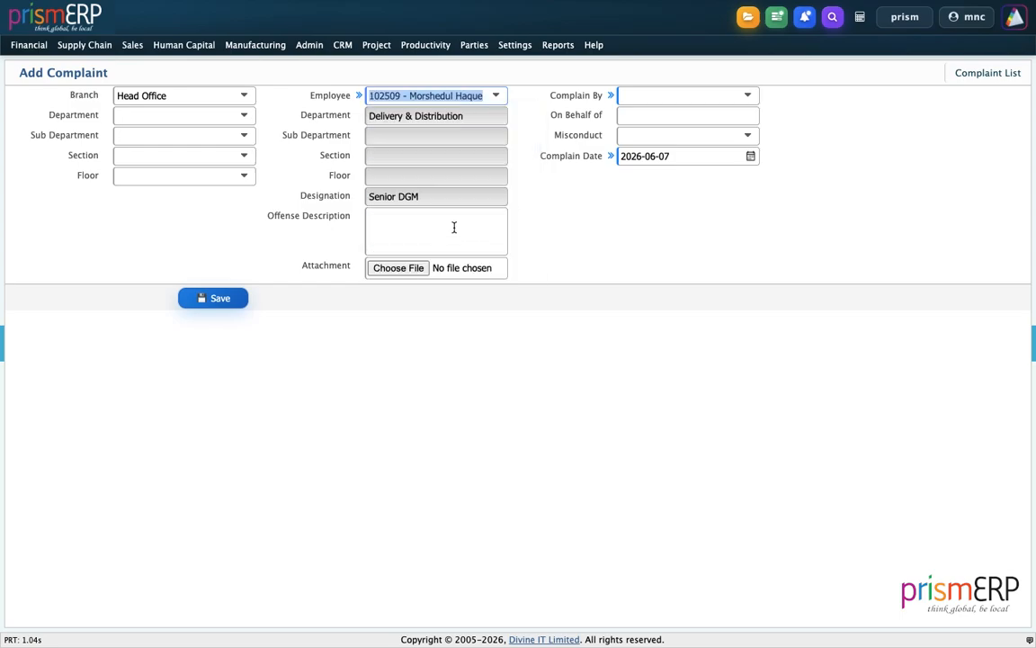
{"action": "left_click", "coordinate": [549, 221]}
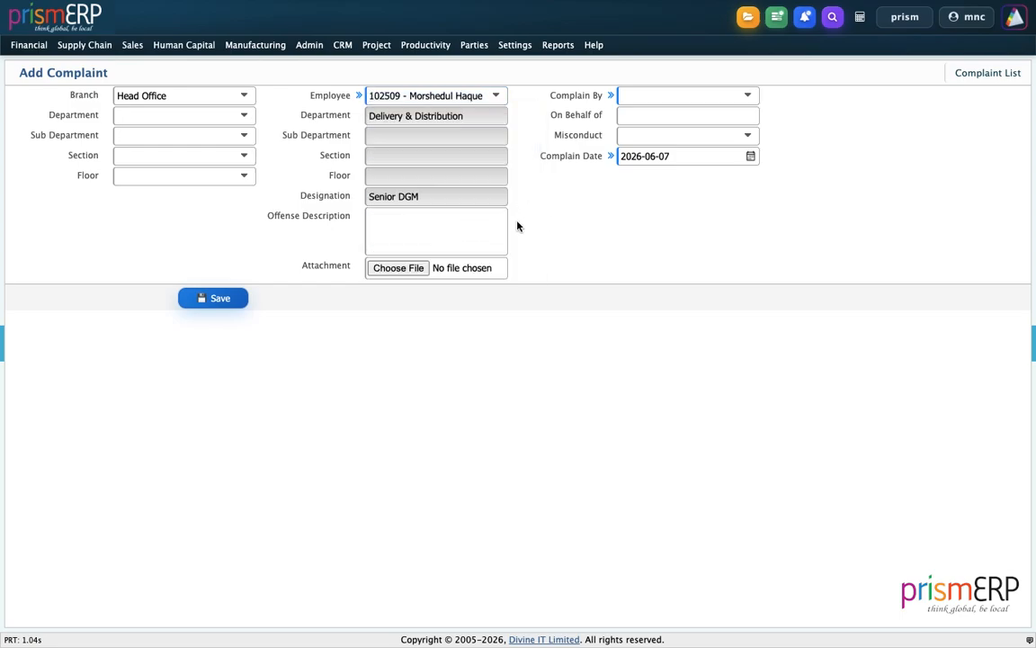
- Enter the offense description "Employee was absent for 5 consecutive days without approval"
{"action": "left_click", "coordinate": [436, 237]}
{"action": "type", "text": "Employee w"}
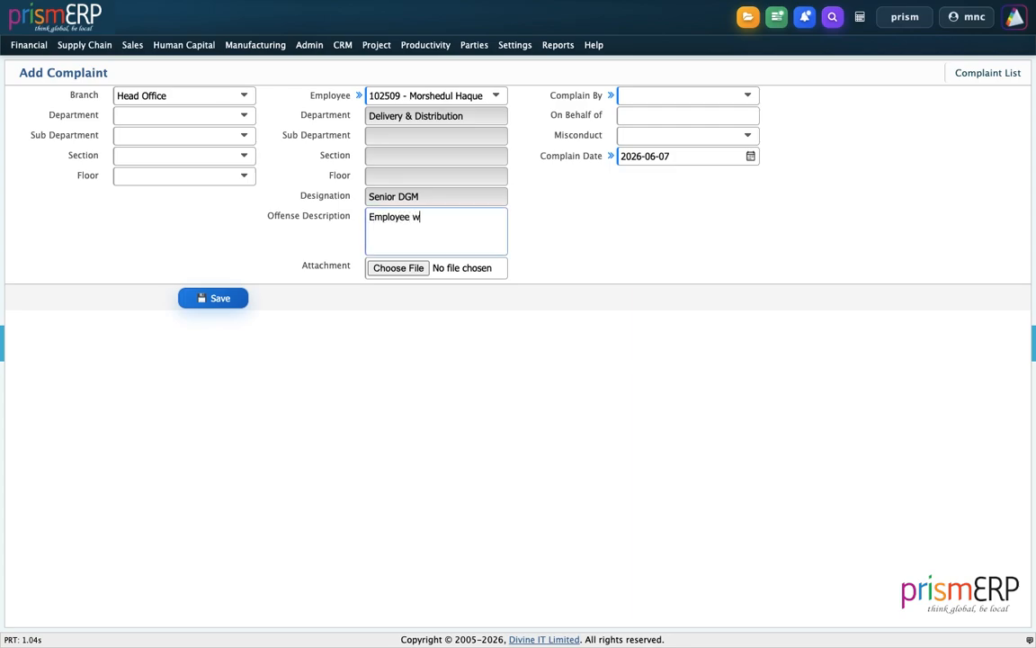
{"action": "type", "text": "as absent for 5 consecutive days w"}
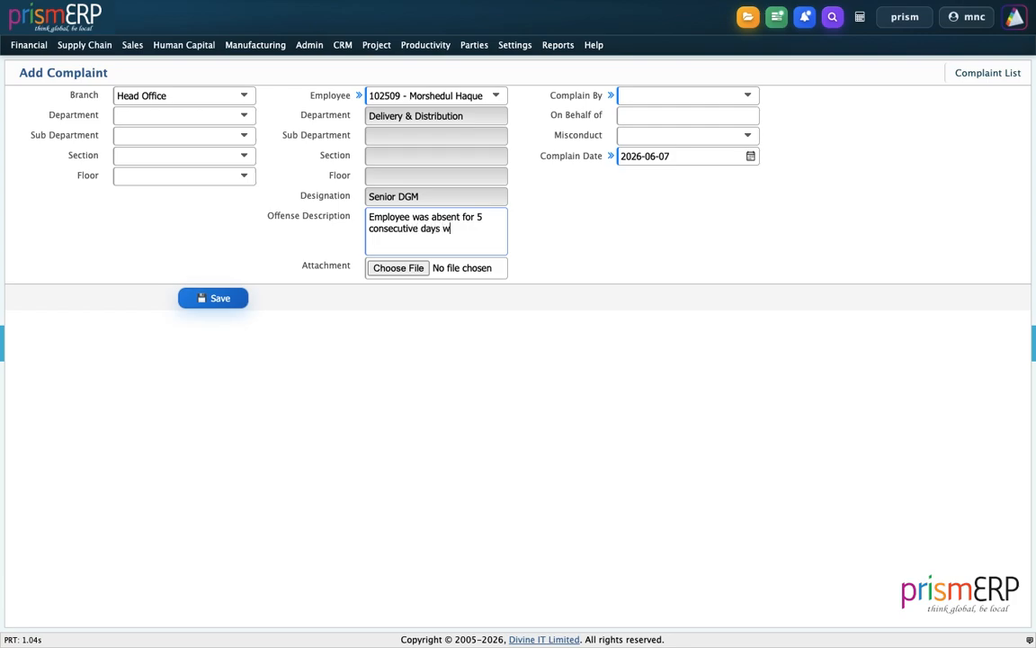
{"action": "type", "text": "ithout approval"}
- Choose the employee who is complaining, set the misconduct to Absenteeism, and save the complaint
{"action": "left_click", "coordinate": [645, 97]}
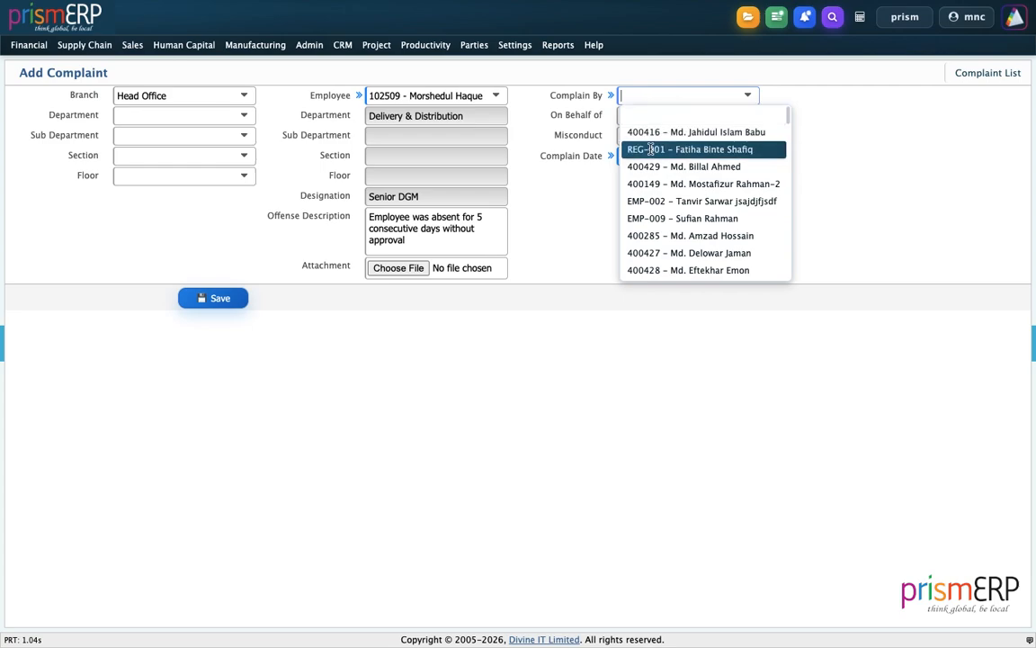
{"action": "left_click", "coordinate": [649, 150]}
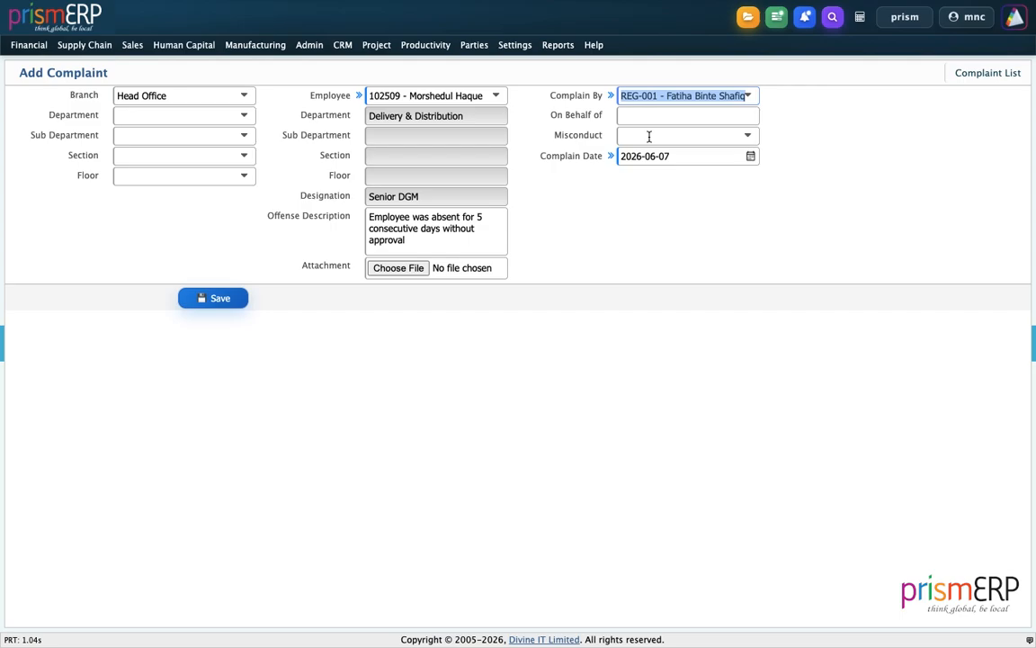
{"action": "left_click", "coordinate": [648, 136]}
{"action": "left_click", "coordinate": [650, 171]}
{"action": "left_click", "coordinate": [670, 241]}
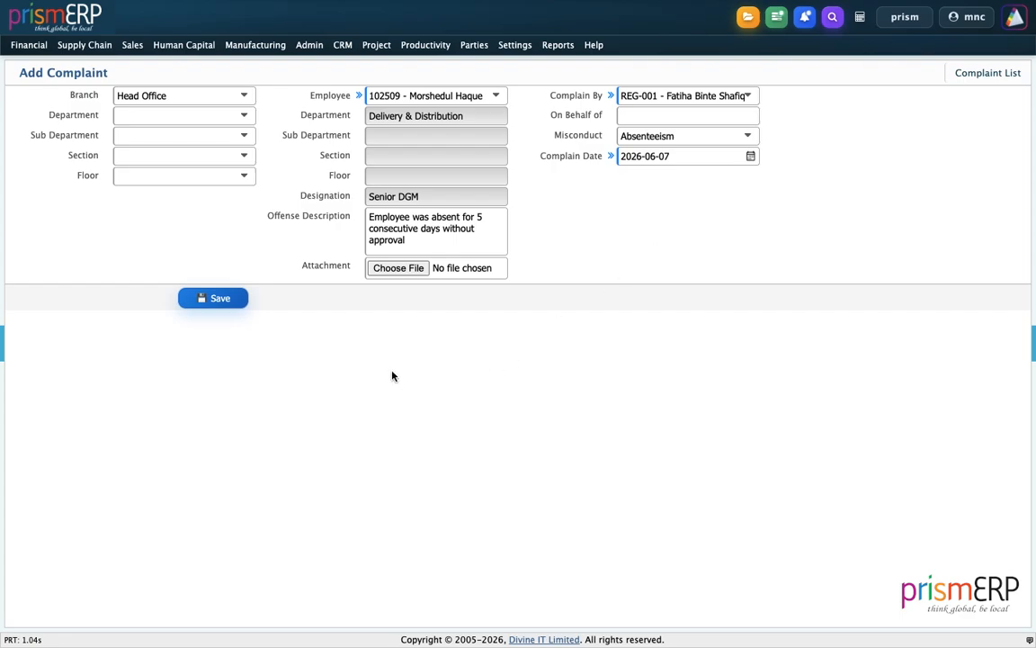
{"action": "left_click", "coordinate": [233, 303]}
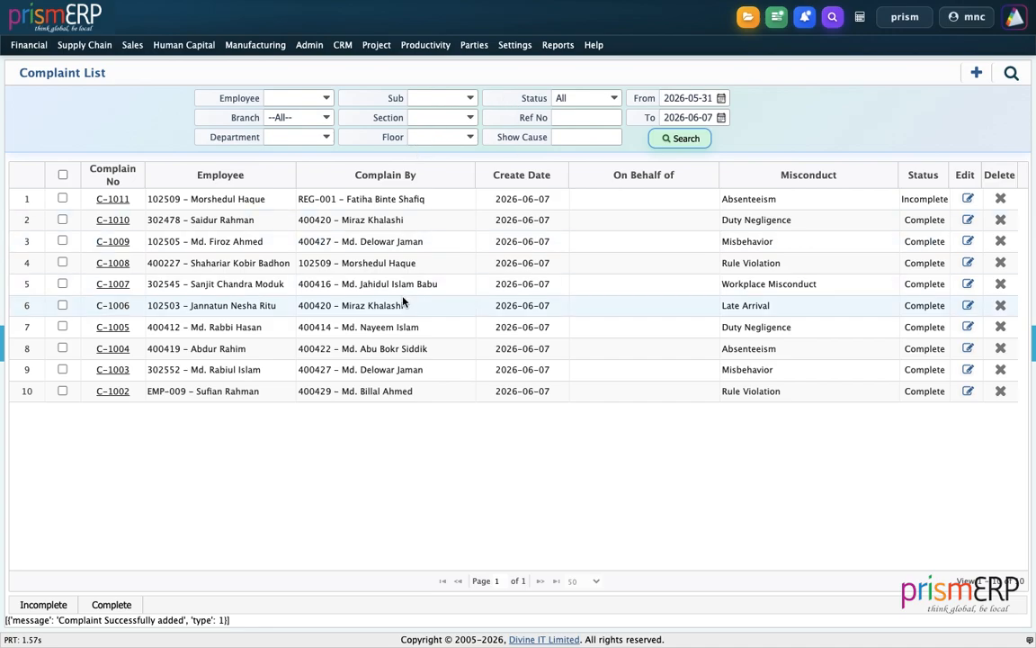
- Search the complaints dated from 2020-05-31 and mark complaint C-1011 as complete
{"action": "left_click", "coordinate": [675, 98]}
{"action": "type", "text": "1920"}
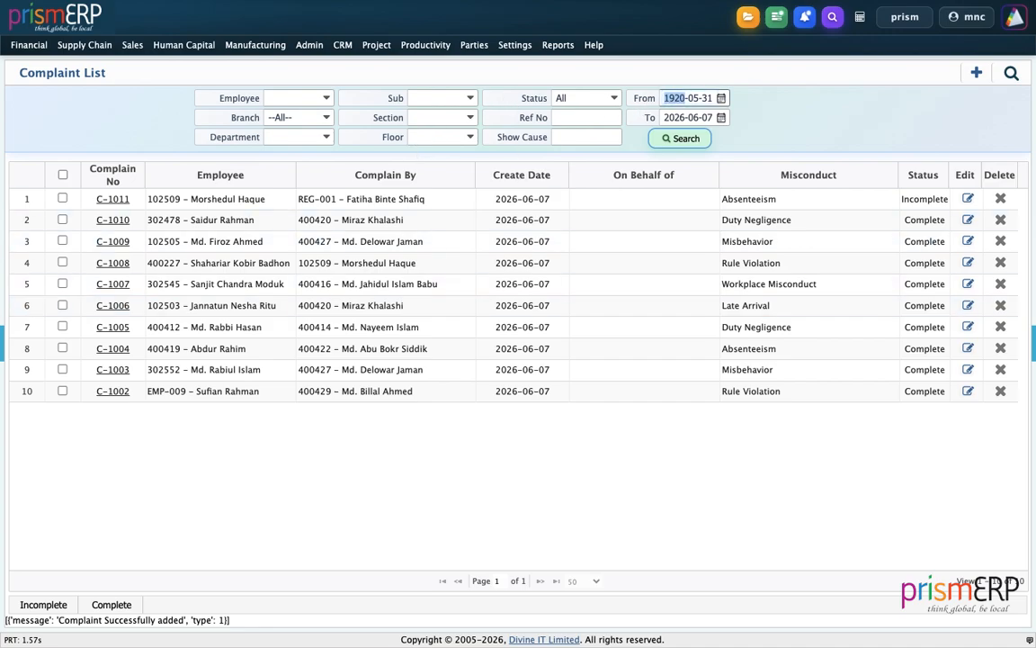
{"action": "type", "text": "2020"}
{"action": "left_click", "coordinate": [689, 136]}
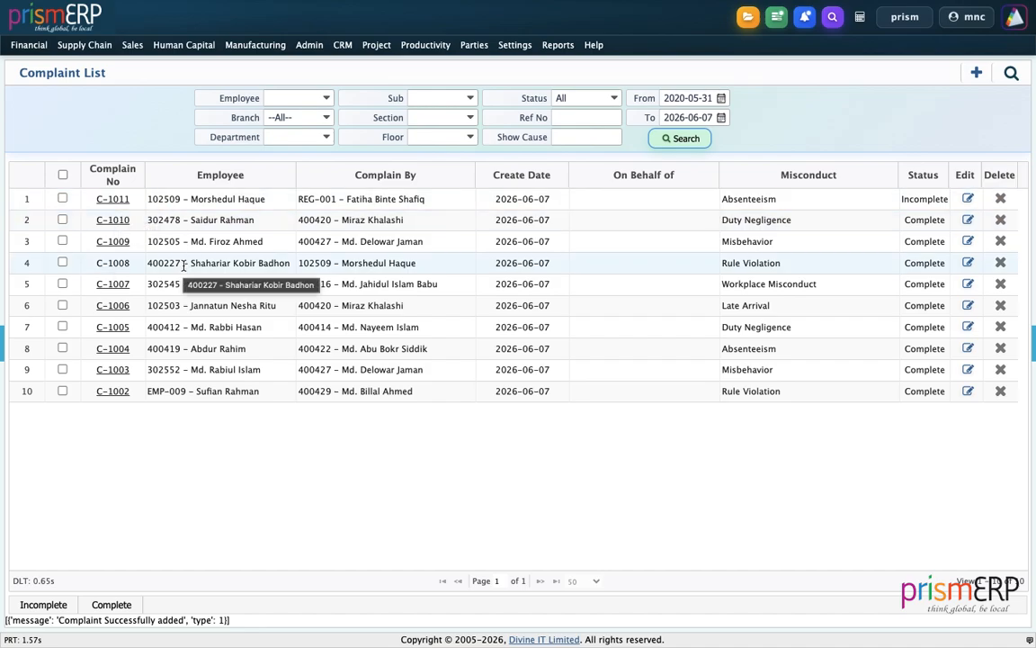
{"action": "left_click", "coordinate": [62, 198]}
{"action": "left_click", "coordinate": [112, 603]}
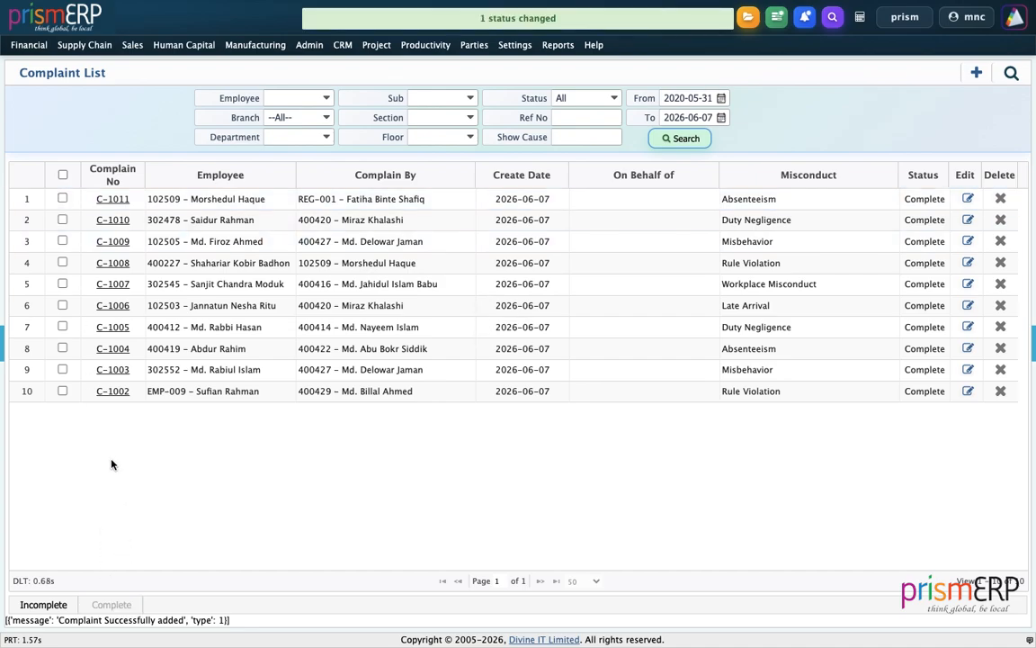
- Open complaint C-1011 and examine its details and comment section
{"action": "left_click", "coordinate": [118, 206]}
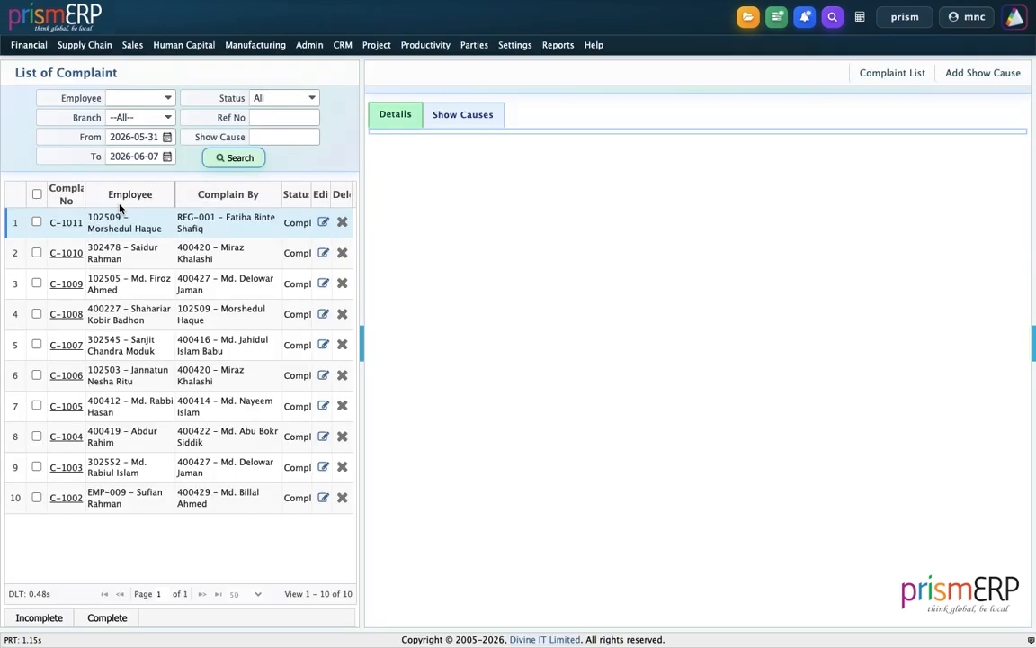
{"action": "left_click", "coordinate": [469, 112]}
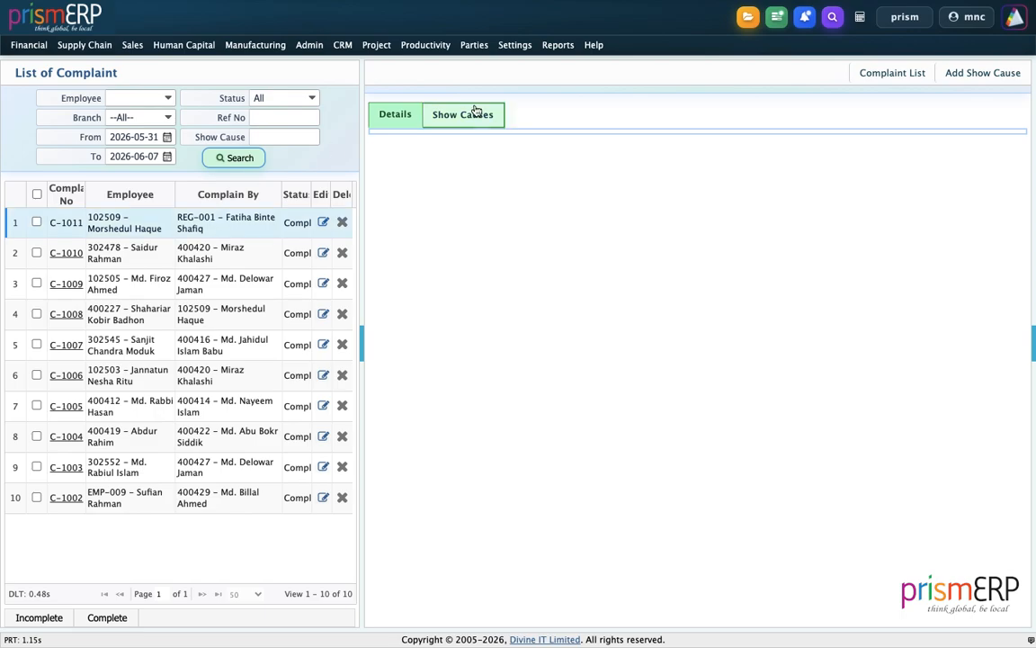
{"action": "left_click", "coordinate": [409, 120]}
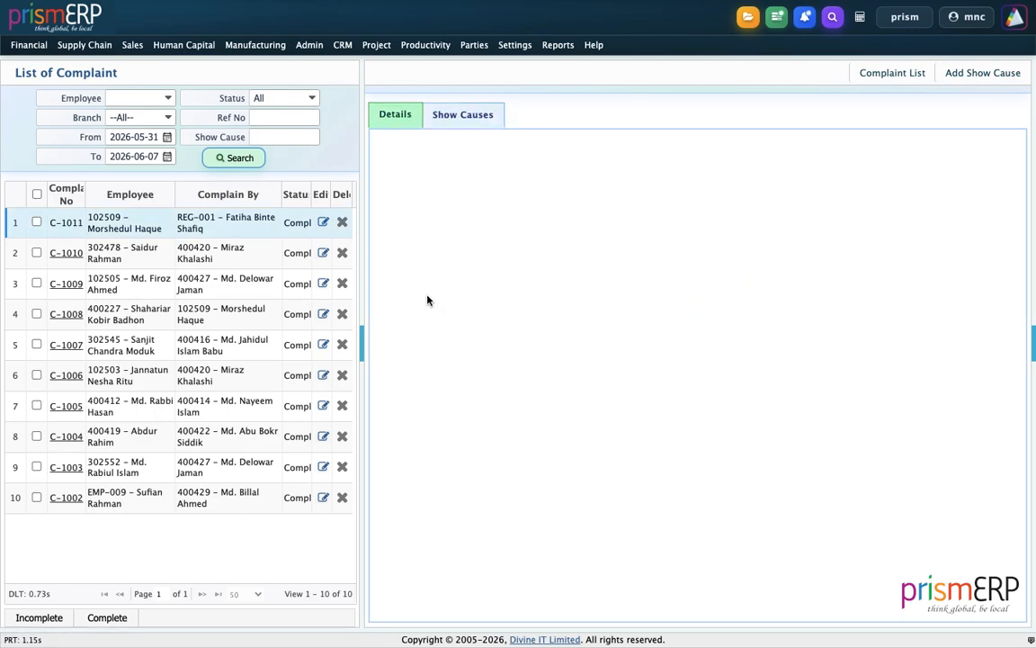
{"action": "left_click", "coordinate": [349, 286]}
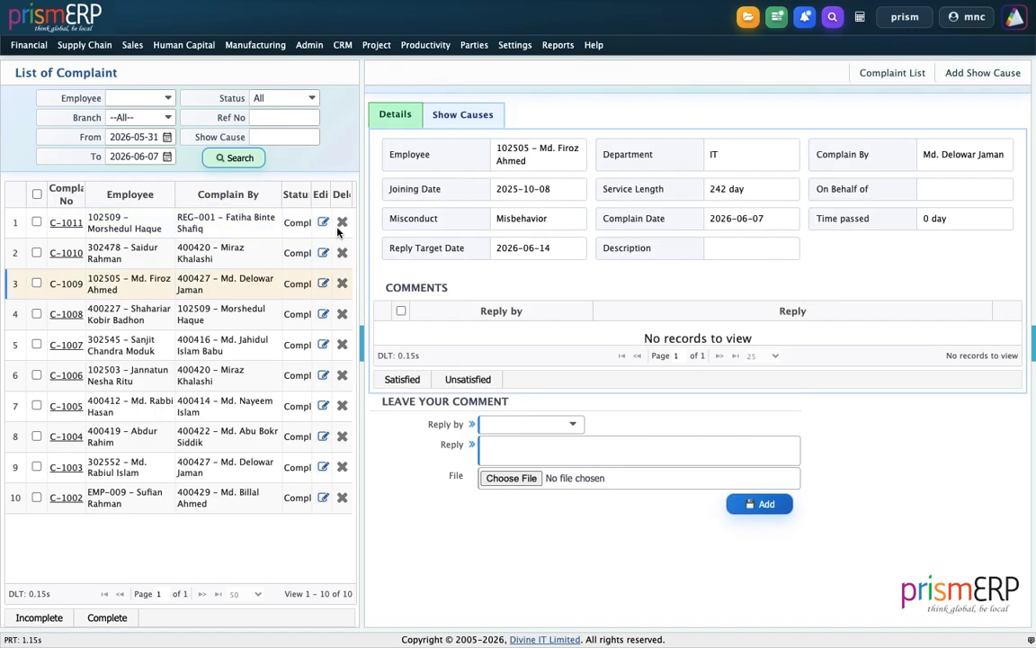
{"action": "left_click", "coordinate": [257, 218]}
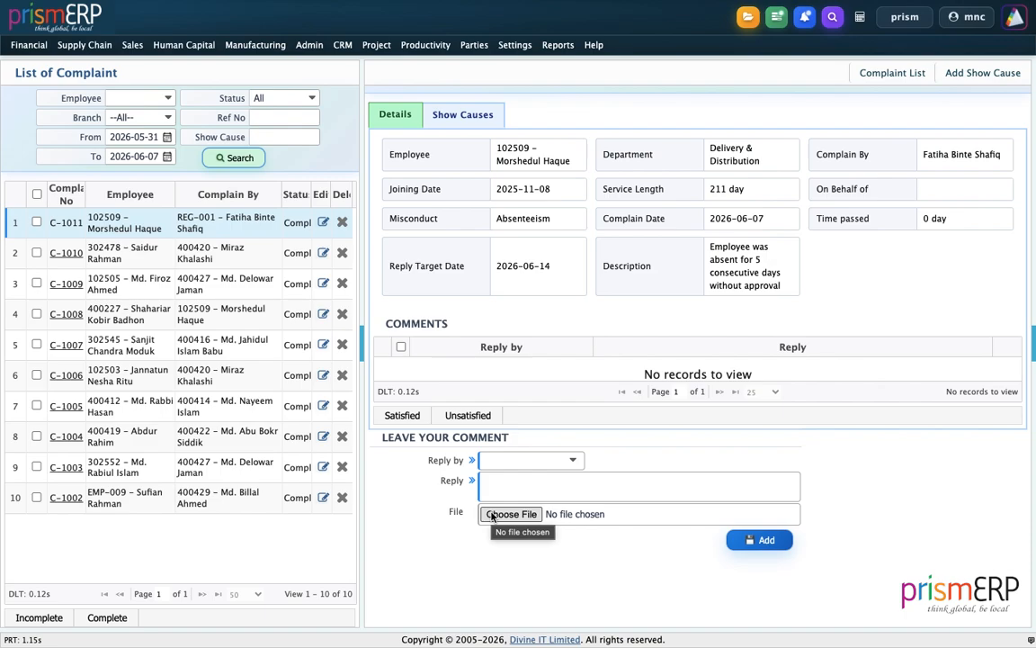
- Start a new show cause and set its branch to Head Office
{"action": "left_click", "coordinate": [189, 47]}
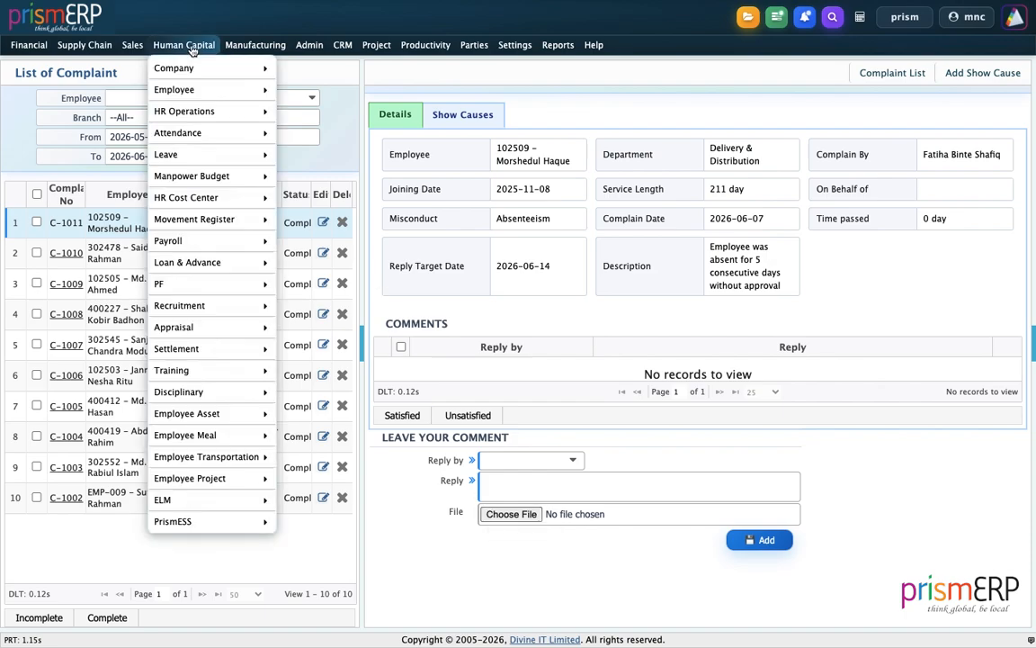
{"action": "mouse_move", "coordinate": [196, 396]}
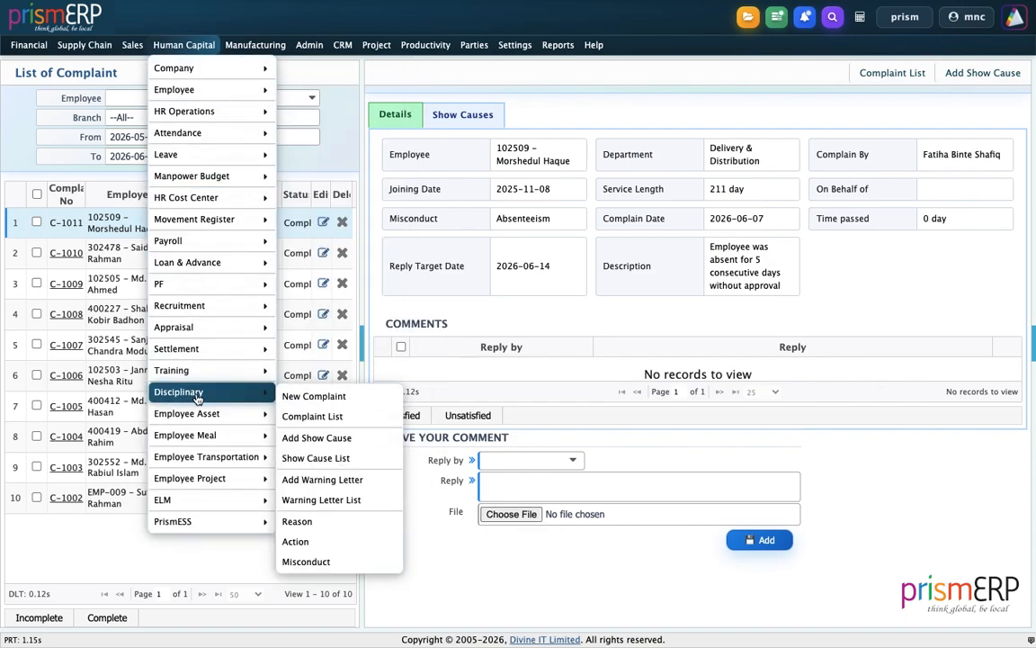
{"action": "left_click", "coordinate": [315, 458]}
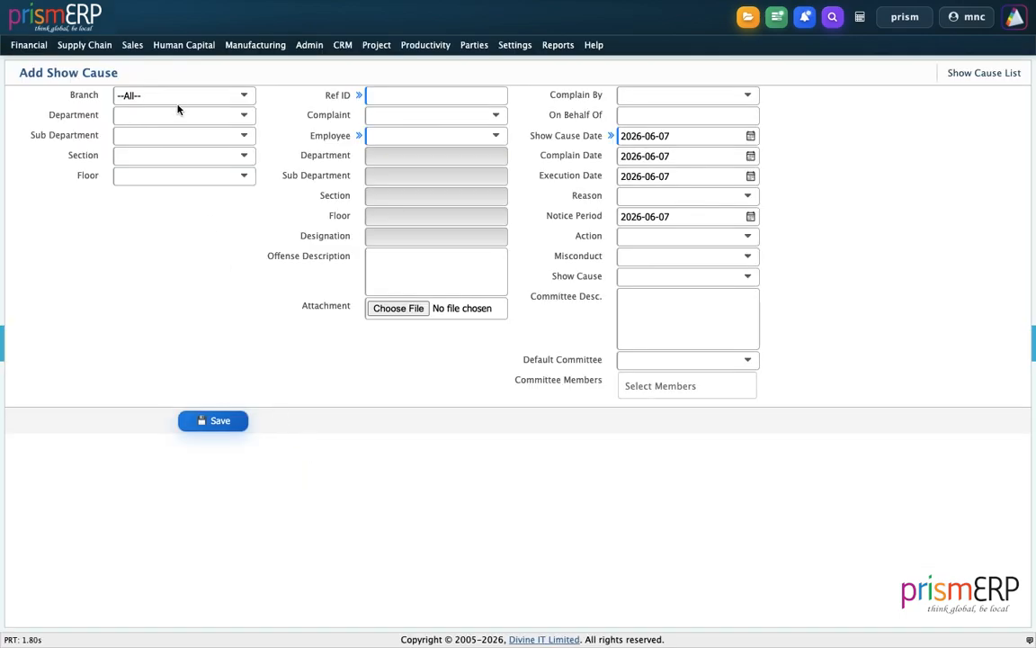
{"action": "left_click", "coordinate": [174, 96]}
{"action": "left_click", "coordinate": [170, 162]}
- Link the show cause to complaint C-1011 and set its Ref ID to 1011
{"action": "left_click", "coordinate": [394, 114]}
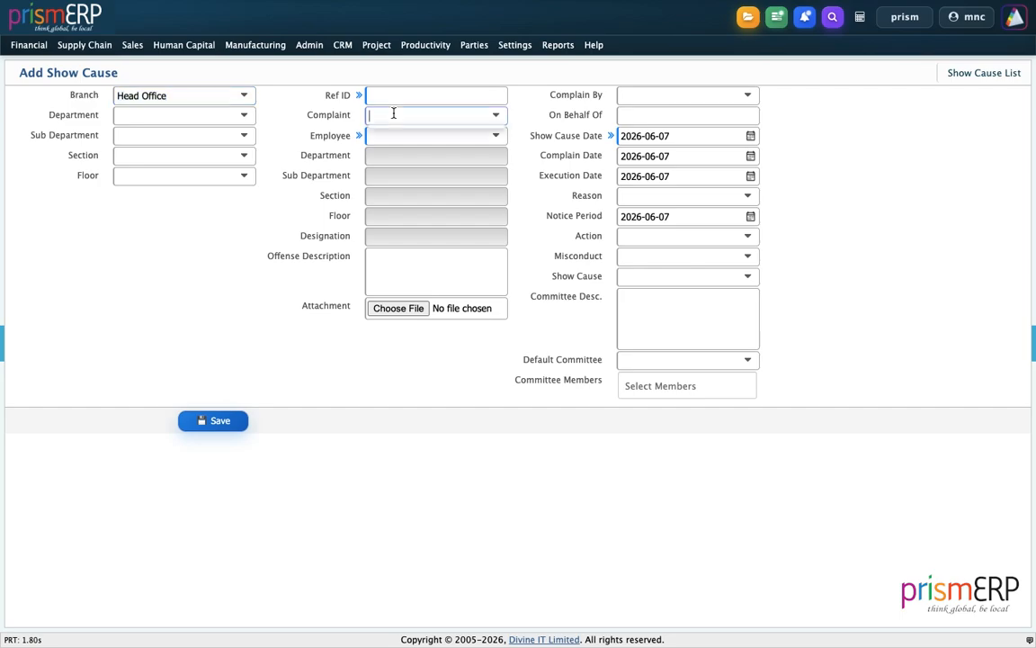
{"action": "left_click", "coordinate": [400, 151]}
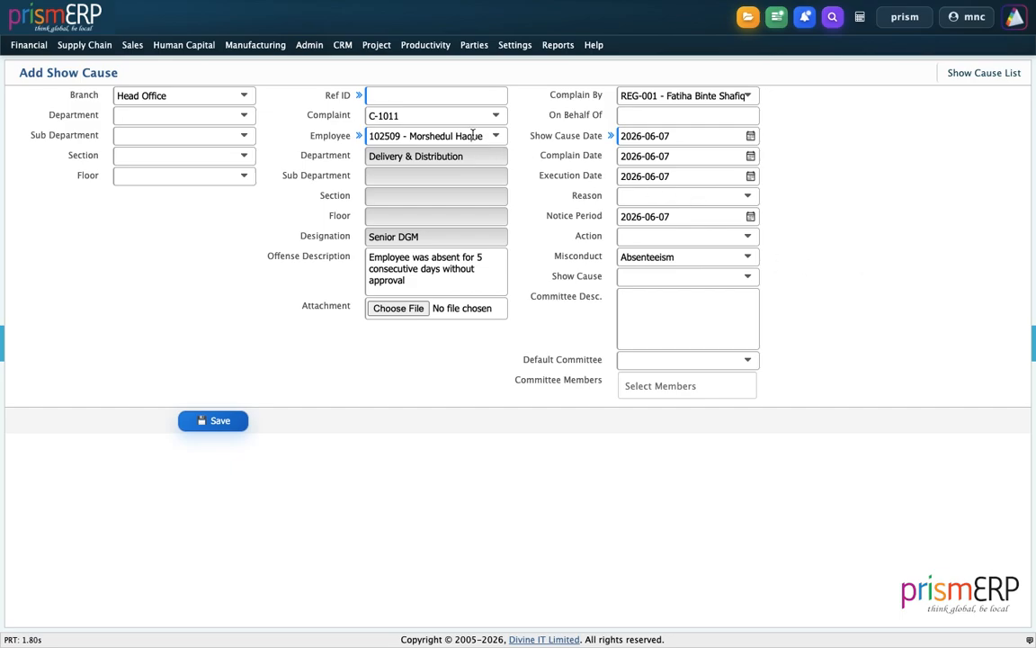
{"action": "left_click", "coordinate": [421, 97]}
{"action": "type", "text": "1011"}
- Set the show cause's reason to "Unauthorized absence from duty without prior approval" and its action to Salary Held Up
{"action": "left_click", "coordinate": [635, 193]}
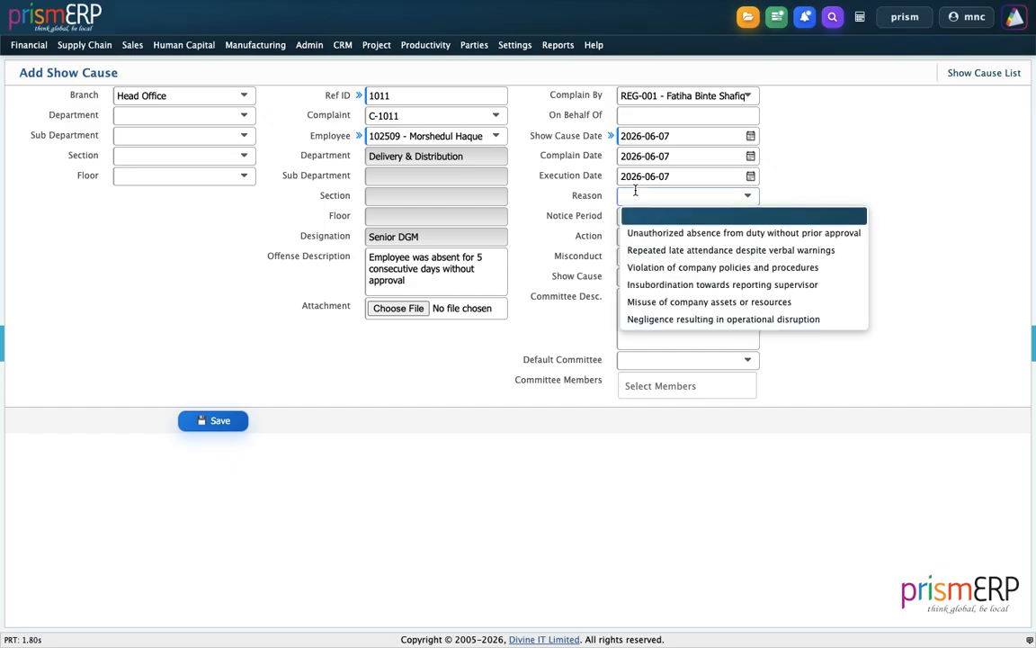
{"action": "key", "text": "Down"}
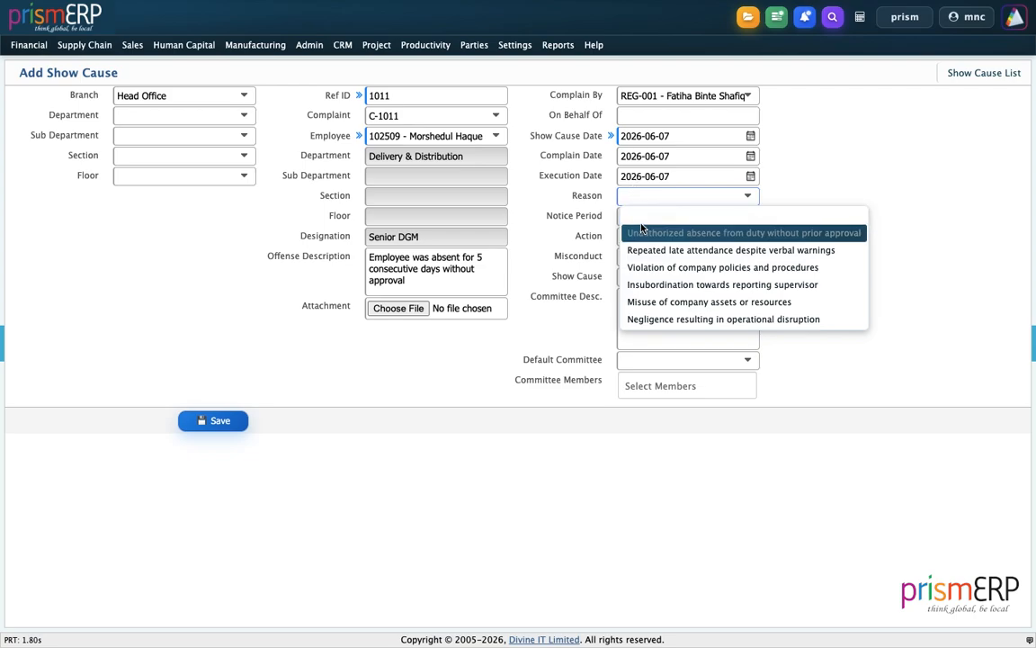
{"action": "key", "text": "Return"}
{"action": "left_click", "coordinate": [860, 238]}
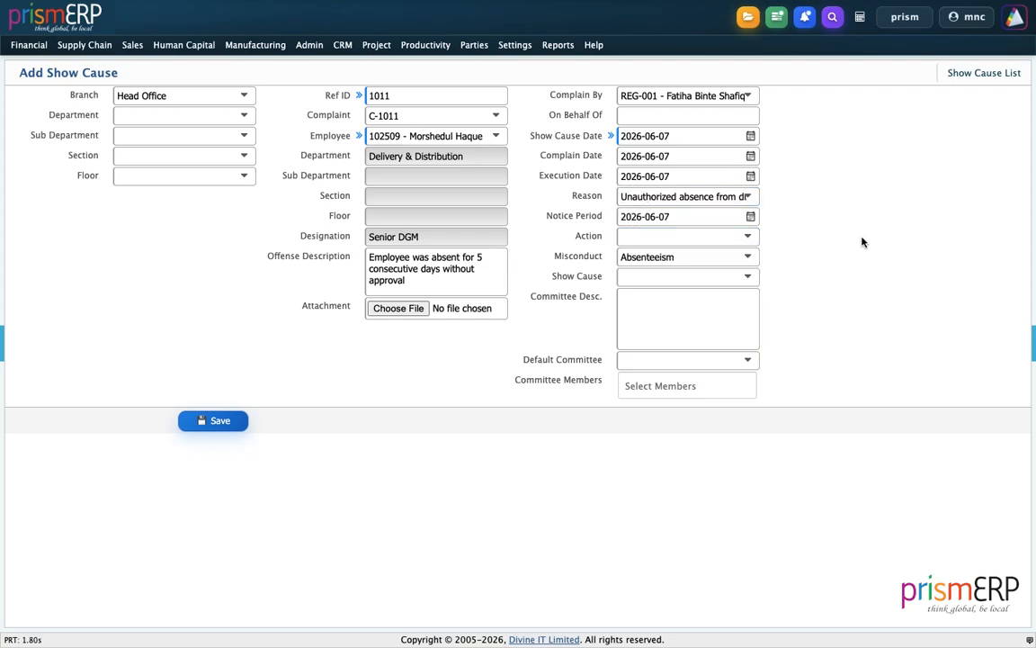
{"action": "left_click", "coordinate": [663, 236]}
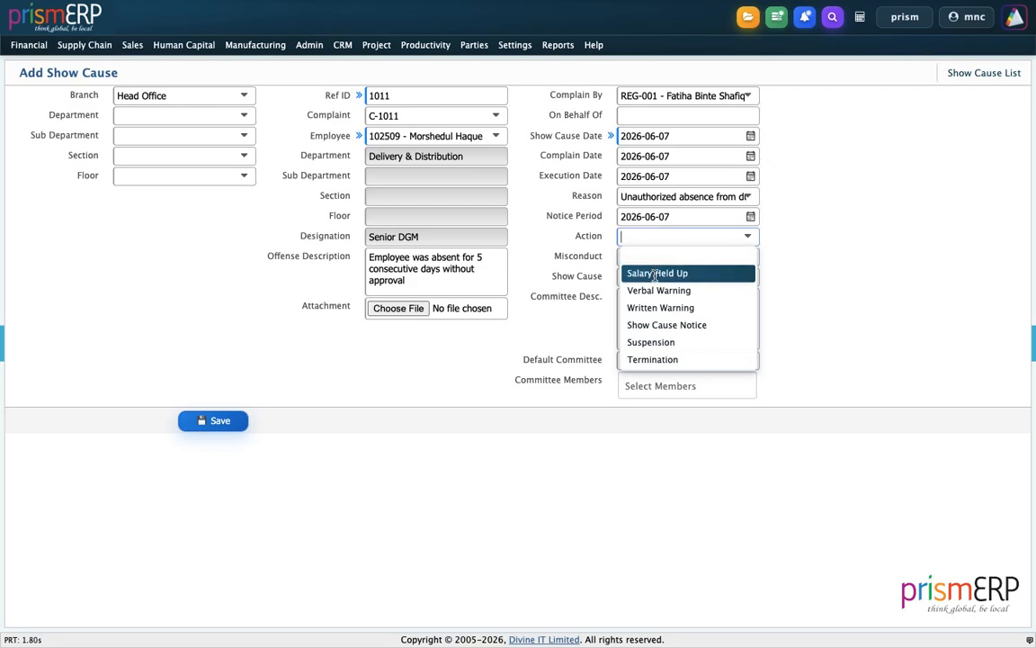
{"action": "left_click", "coordinate": [654, 273]}
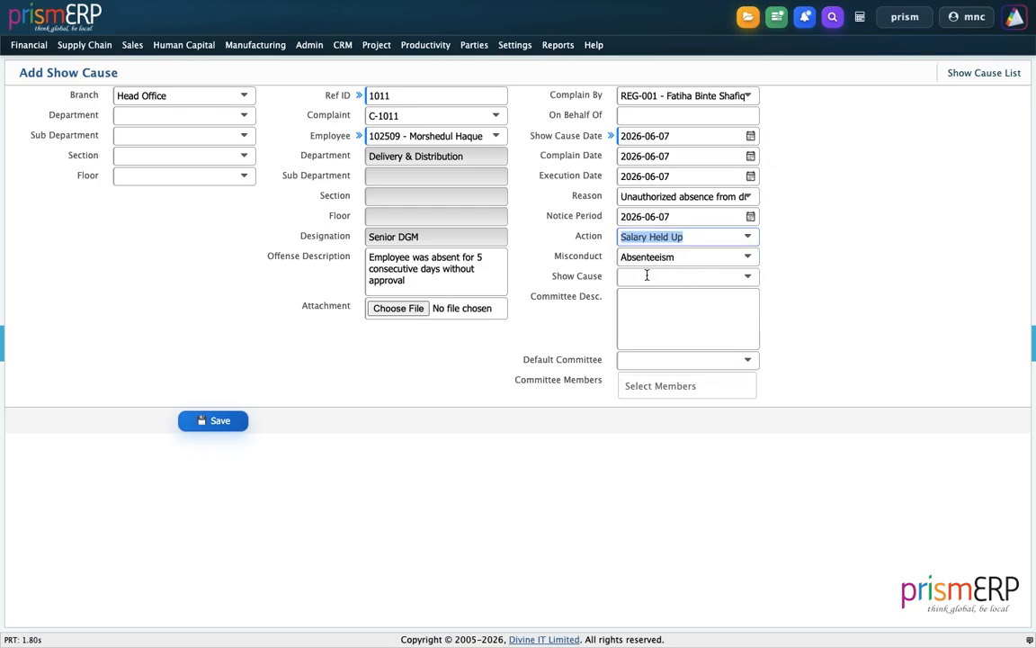
- Add the first three listed employees as committee members and save the show cause
{"action": "left_click", "coordinate": [639, 305]}
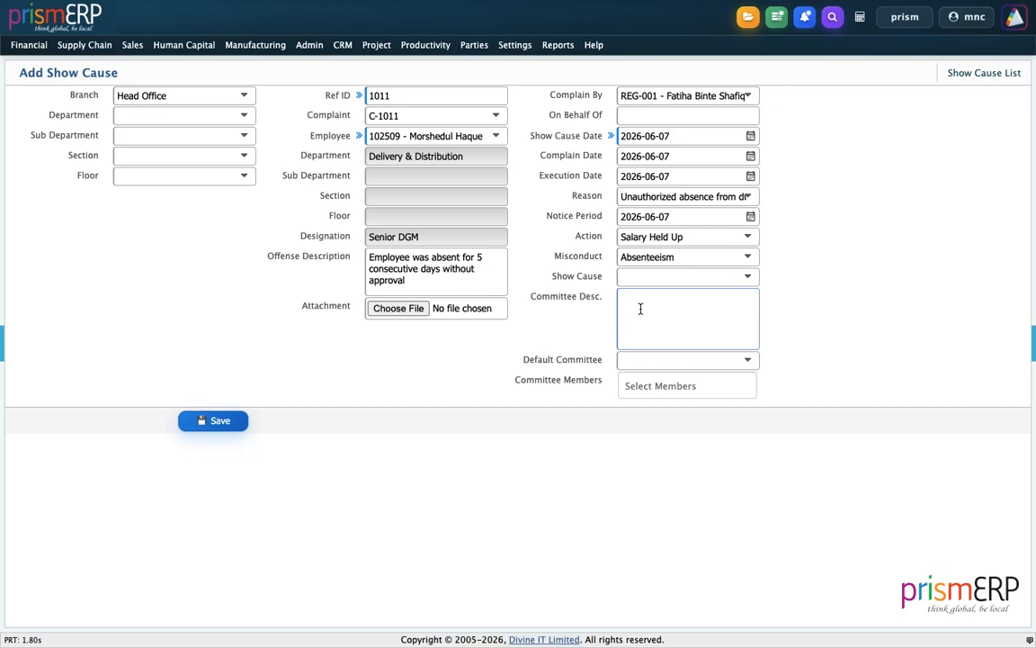
{"action": "left_click", "coordinate": [643, 384]}
{"action": "left_click", "coordinate": [651, 406]}
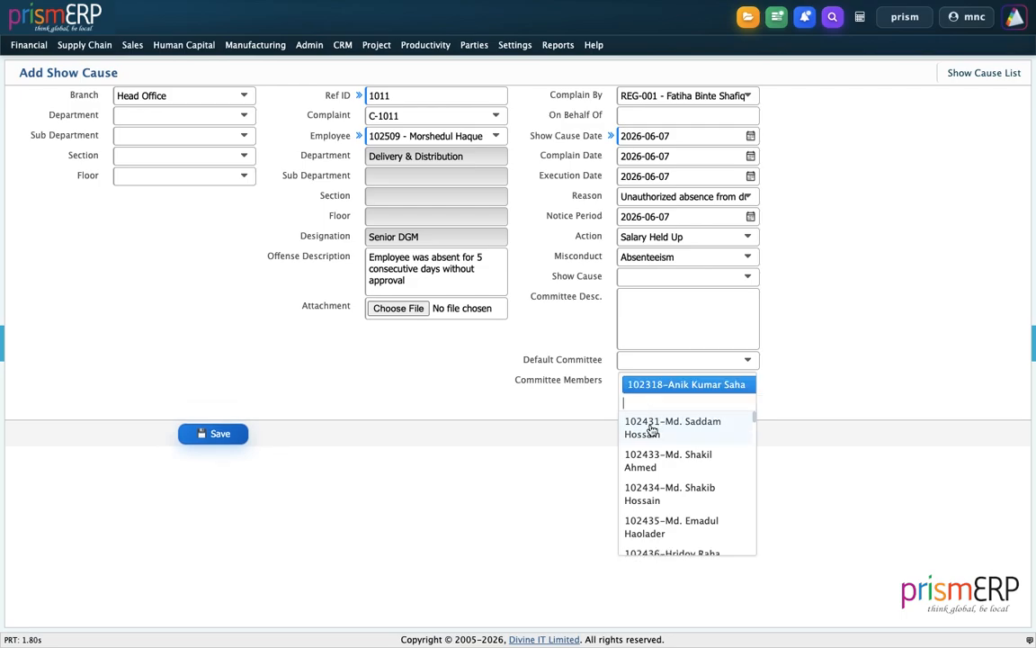
{"action": "left_click", "coordinate": [652, 428]}
{"action": "left_click", "coordinate": [649, 441]}
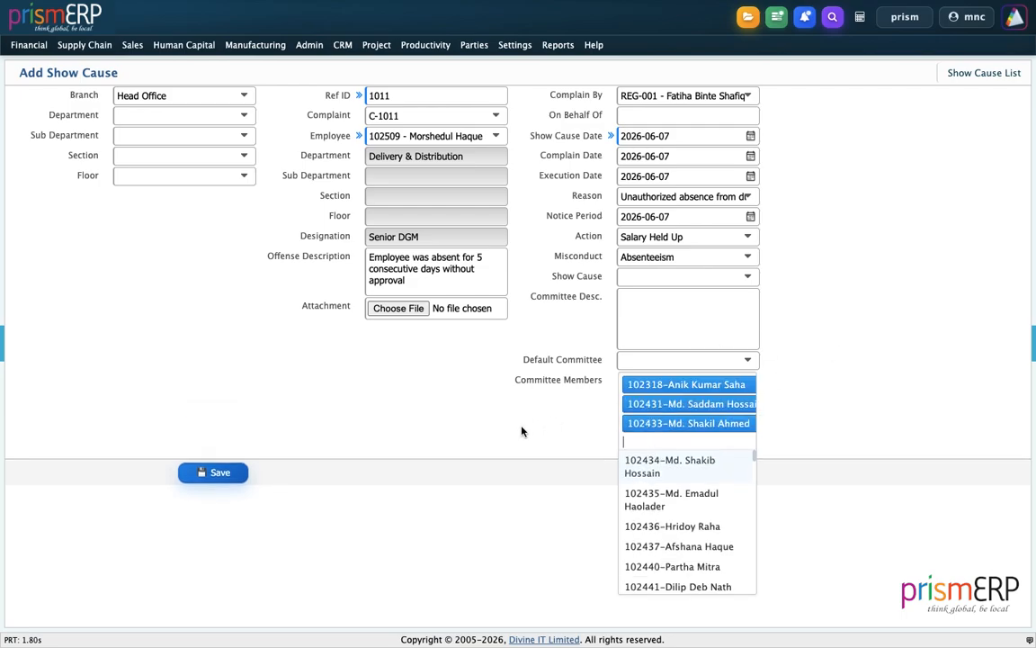
{"action": "left_click", "coordinate": [457, 453]}
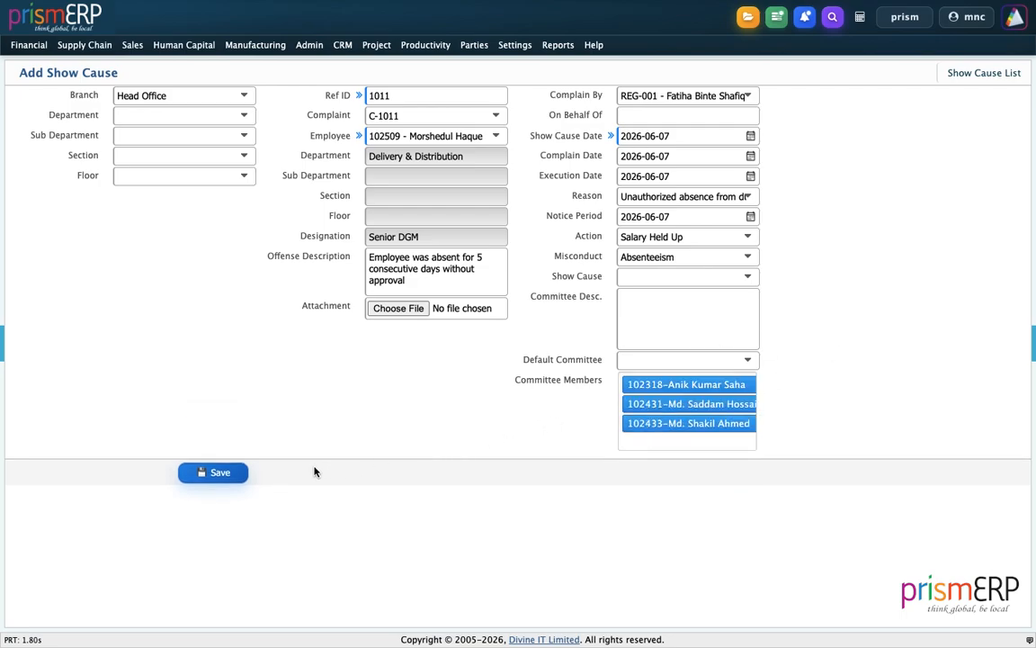
{"action": "left_click", "coordinate": [221, 479]}
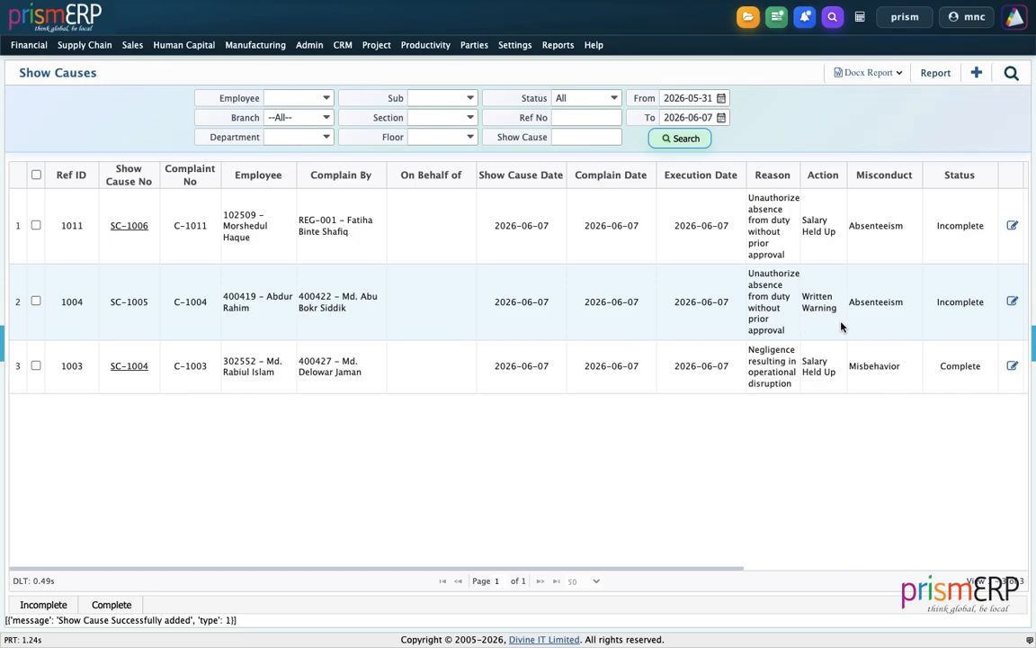
- Mark show cause SC-1006 as complete and open its details
{"action": "scroll", "coordinate": [870, 335], "scroll_direction": "right", "scroll_amount": 3}
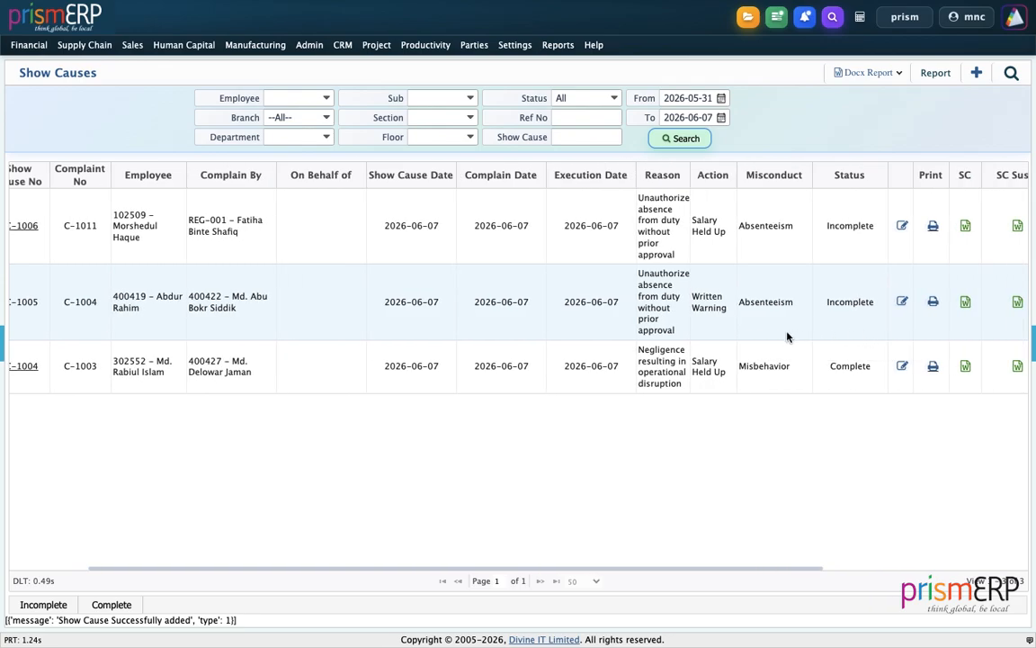
{"action": "scroll", "coordinate": [784, 336], "scroll_direction": "left", "scroll_amount": 1}
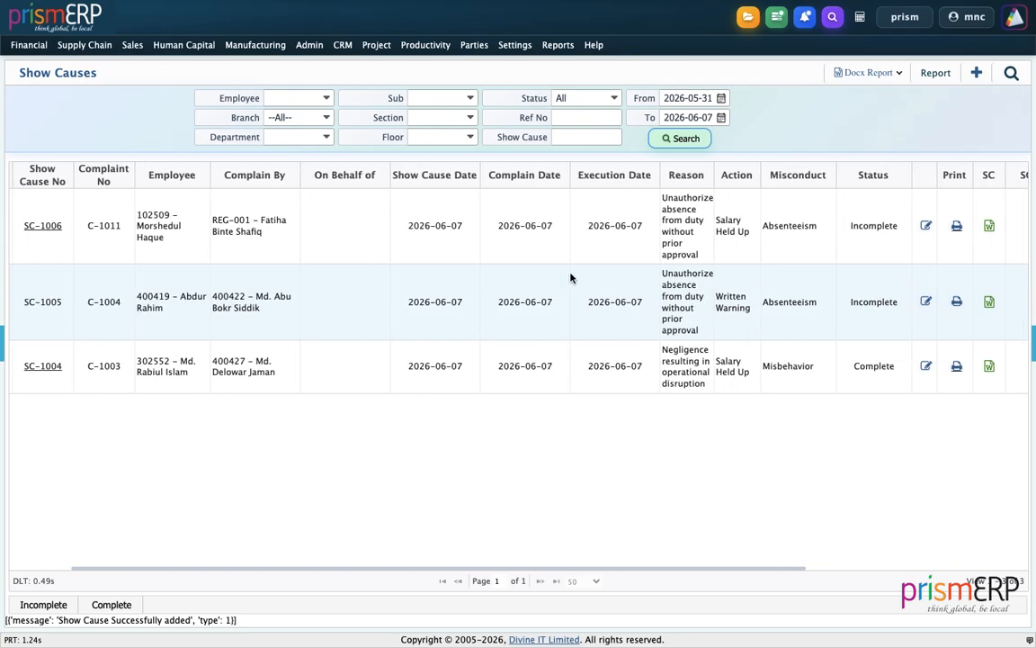
{"action": "scroll", "coordinate": [570, 278], "scroll_direction": "left", "scroll_amount": 3}
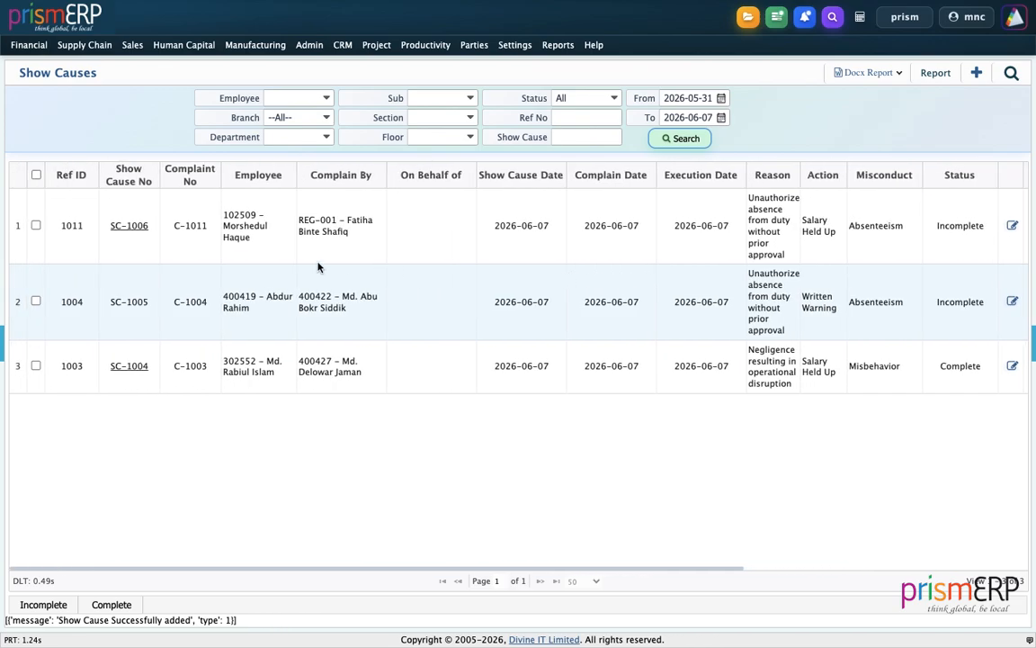
{"action": "left_click", "coordinate": [36, 225]}
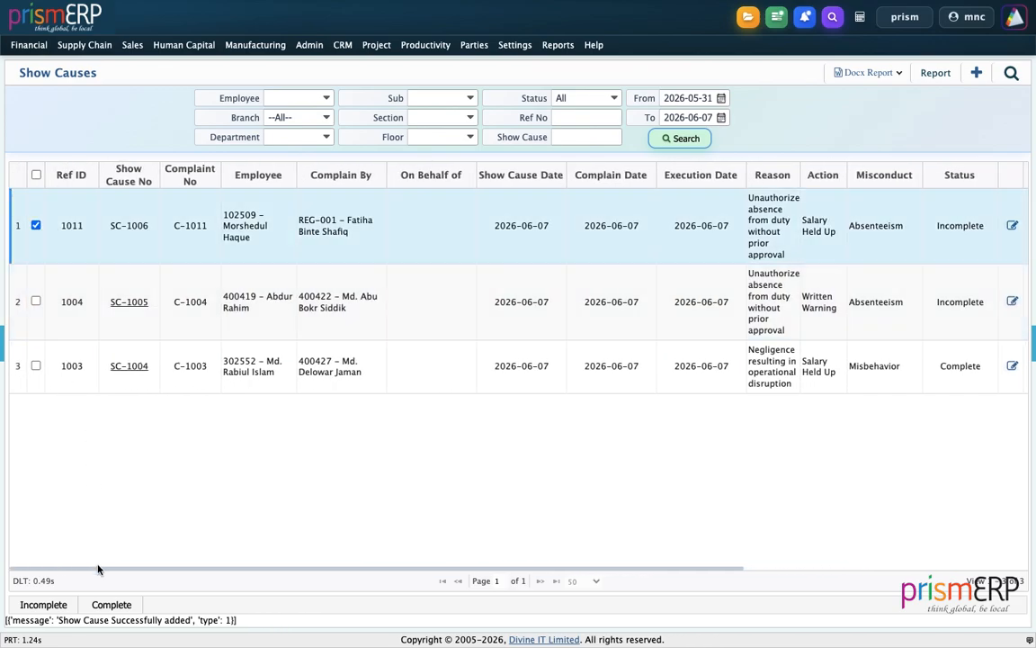
{"action": "left_click", "coordinate": [108, 605]}
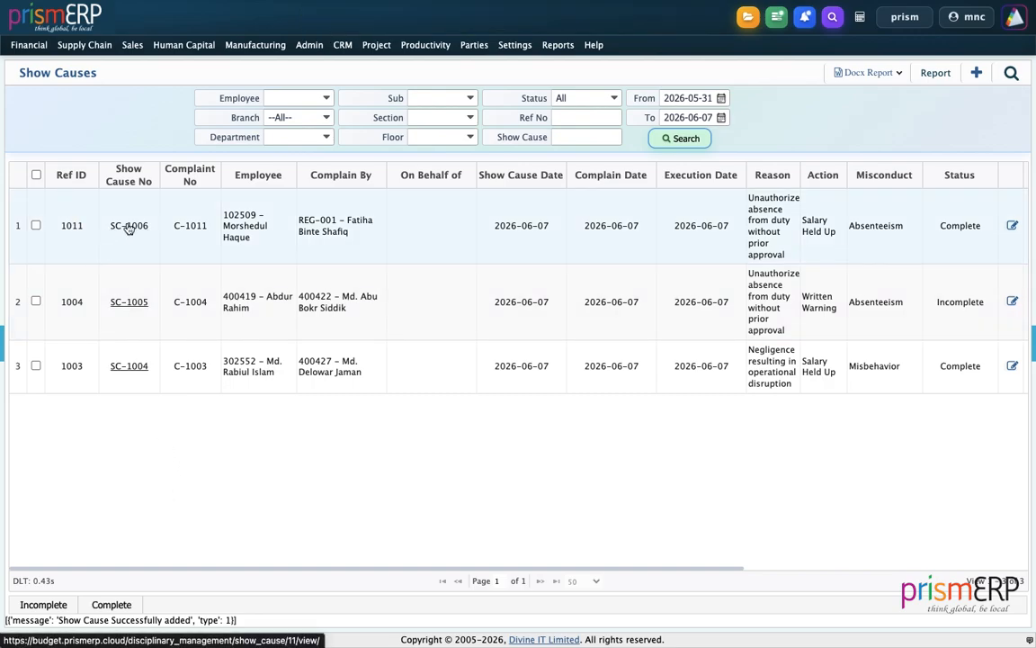
{"action": "left_click", "coordinate": [129, 226]}
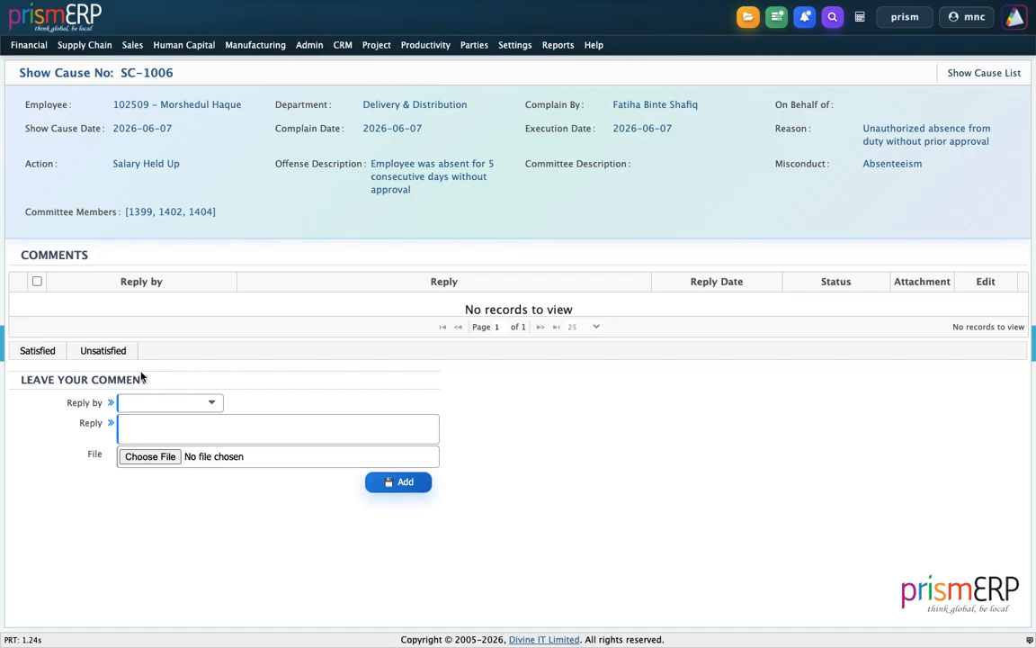
- Start a new disciplinary warning letter and set its branch to Head Office
{"action": "mouse_move", "coordinate": [188, 49]}
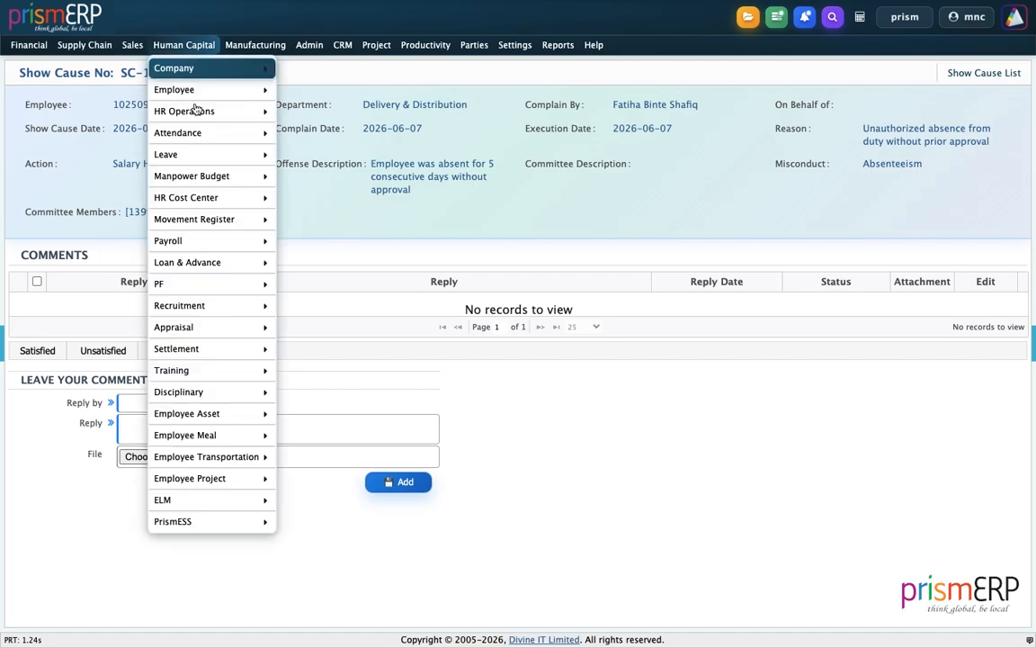
{"action": "mouse_move", "coordinate": [203, 391]}
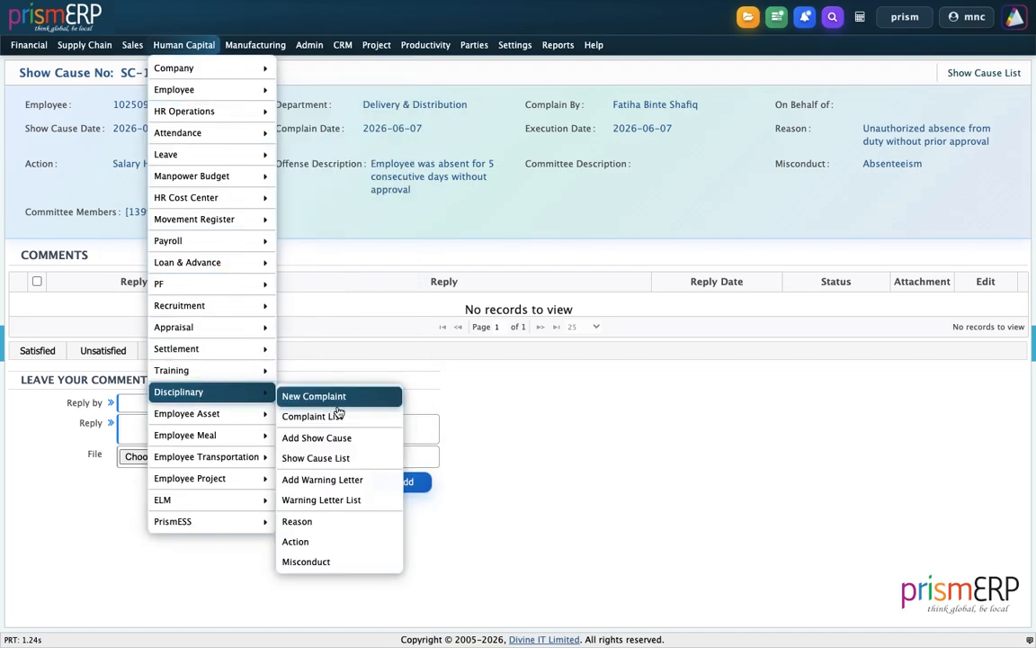
{"action": "left_click", "coordinate": [335, 481]}
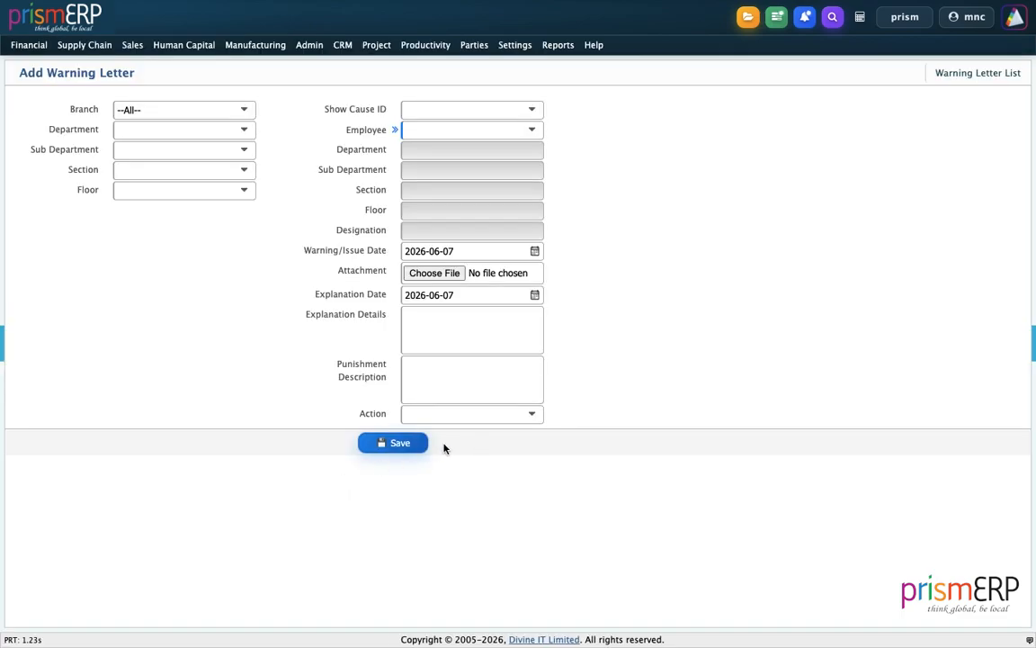
{"action": "left_click", "coordinate": [172, 111]}
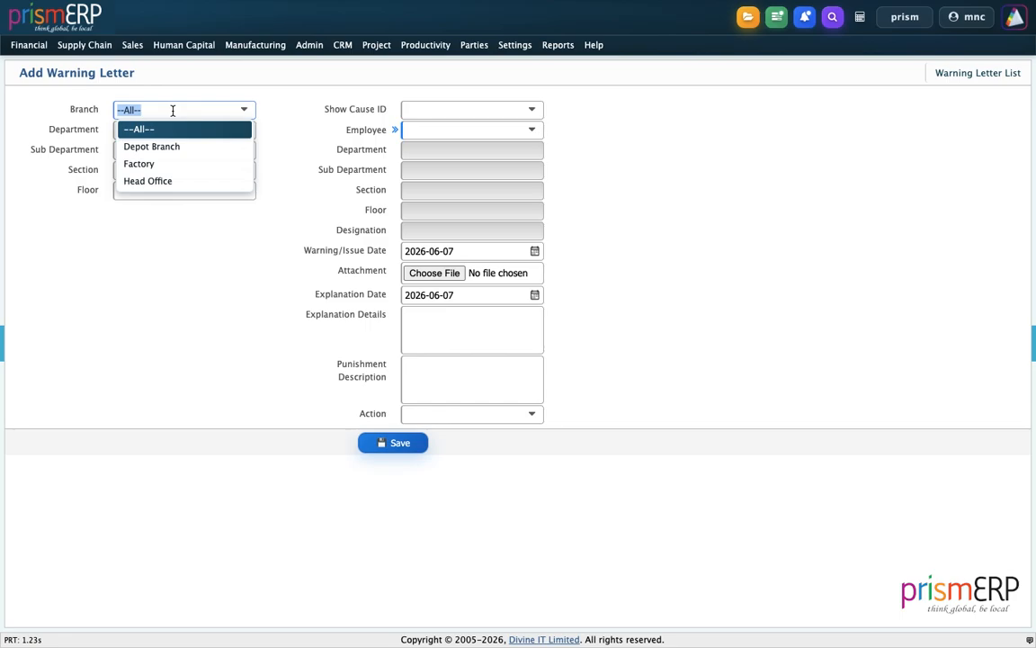
{"action": "left_click", "coordinate": [154, 178]}
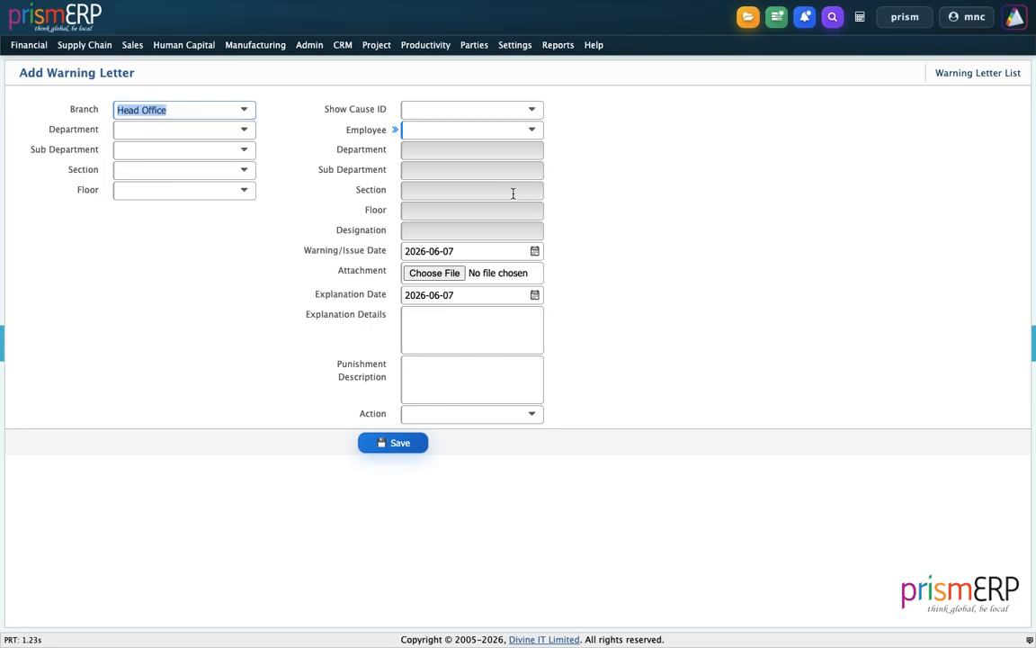
{"action": "left_click", "coordinate": [573, 291]}
- Link the warning letter to show cause SC-1006
{"action": "left_click", "coordinate": [453, 106]}
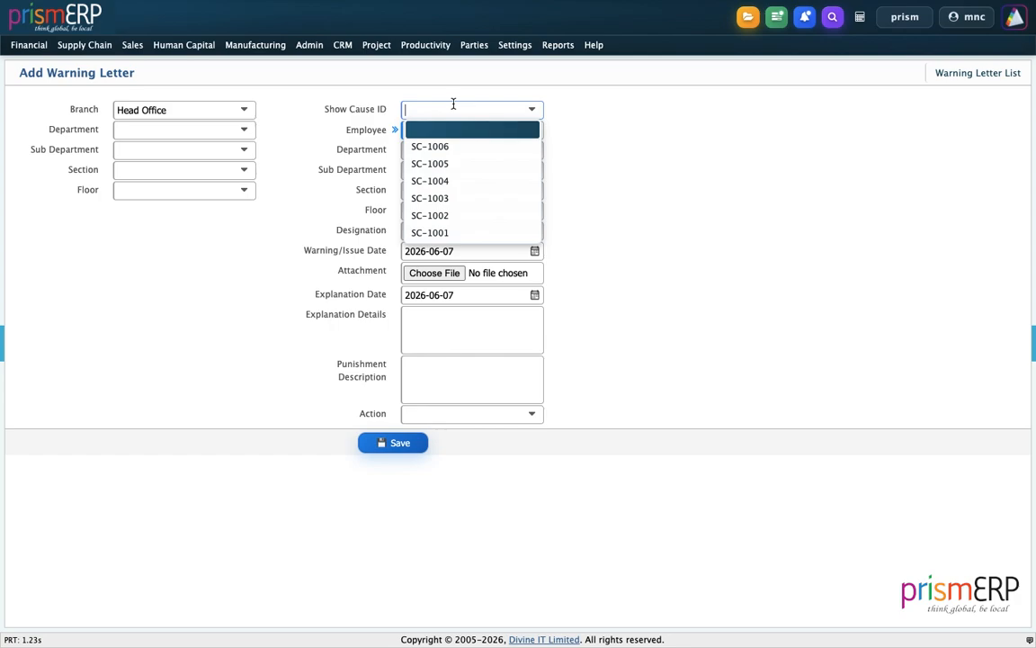
{"action": "left_click", "coordinate": [438, 147]}
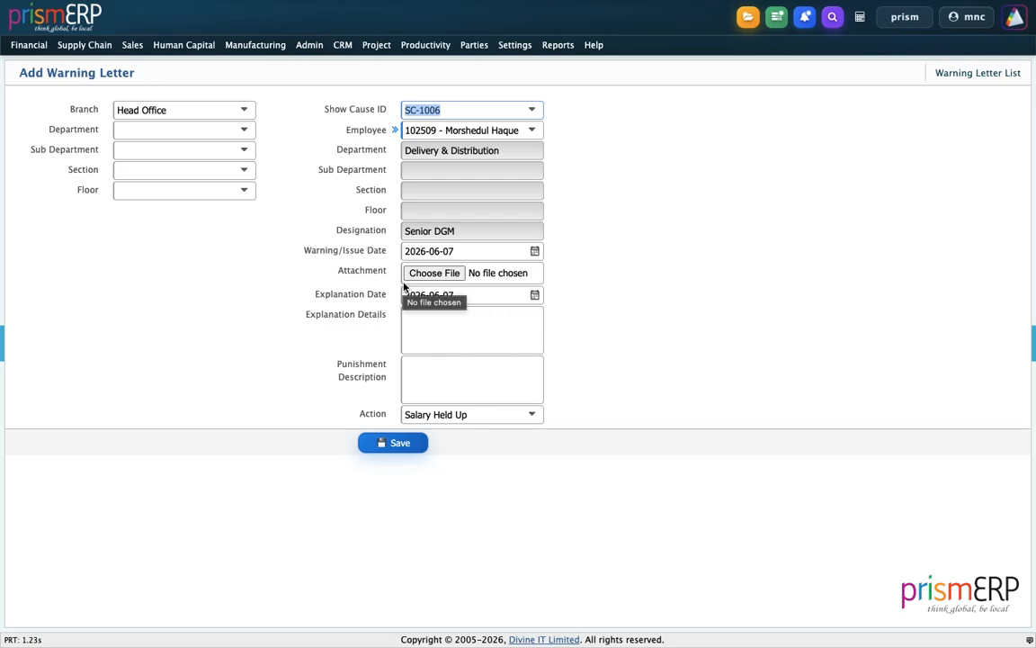
{"action": "left_click", "coordinate": [575, 300]}
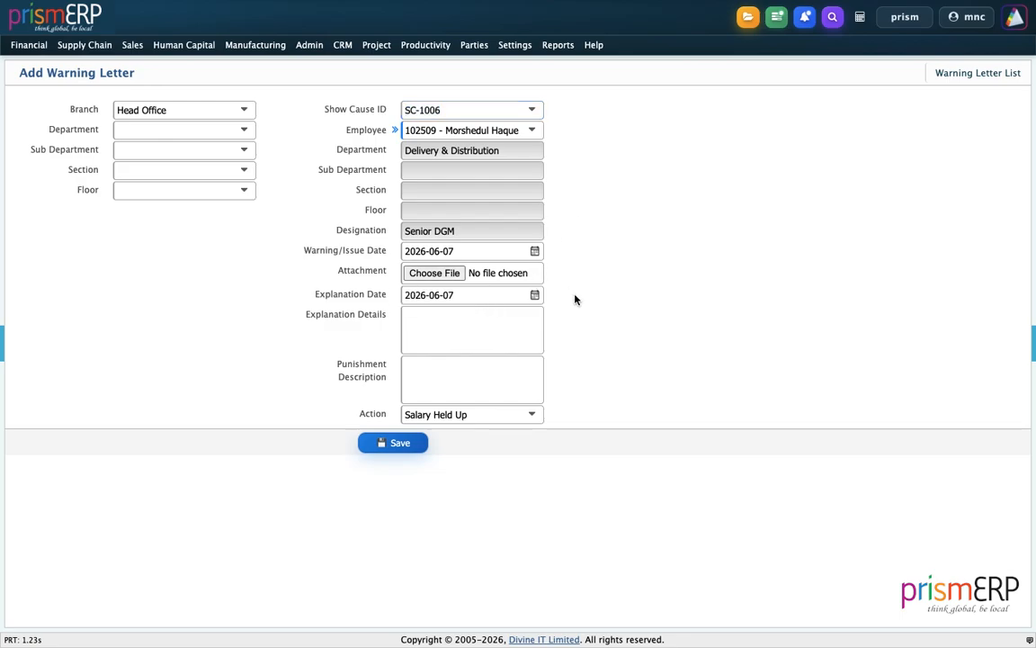
- Enter the explanation details "Employee was absent without taking approval from supervisor for 5 consecutive days for sickness."
{"action": "left_click", "coordinate": [456, 310]}
{"action": "type", "text": "Emplo"}
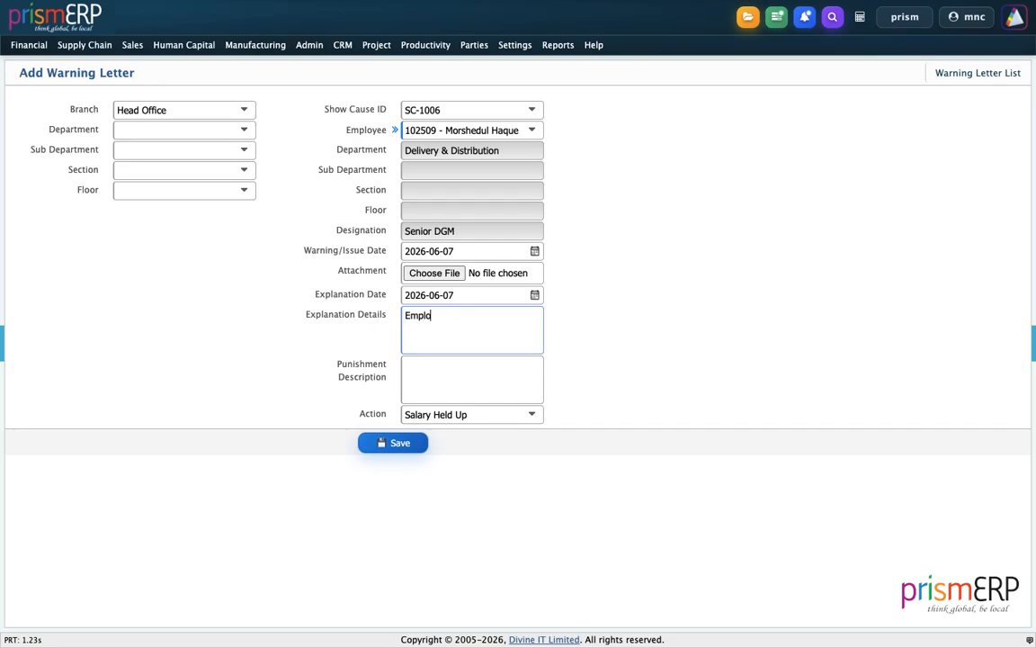
{"action": "type", "text": "yee was absent without "}
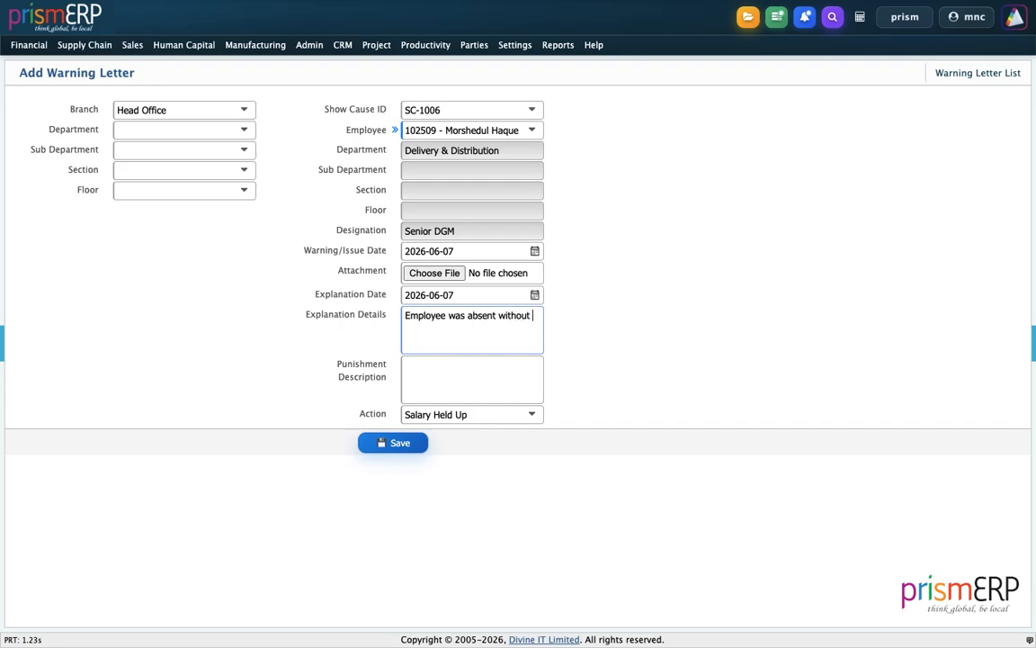
{"action": "type", "text": "taking approval fr"}
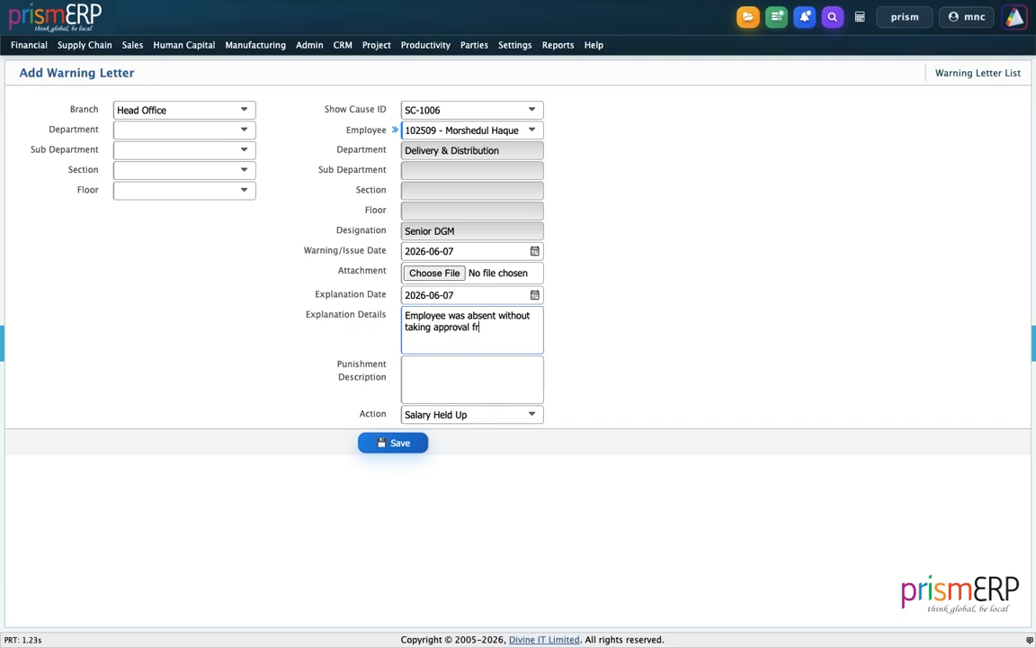
{"action": "type", "text": "om supervisor for 5"}
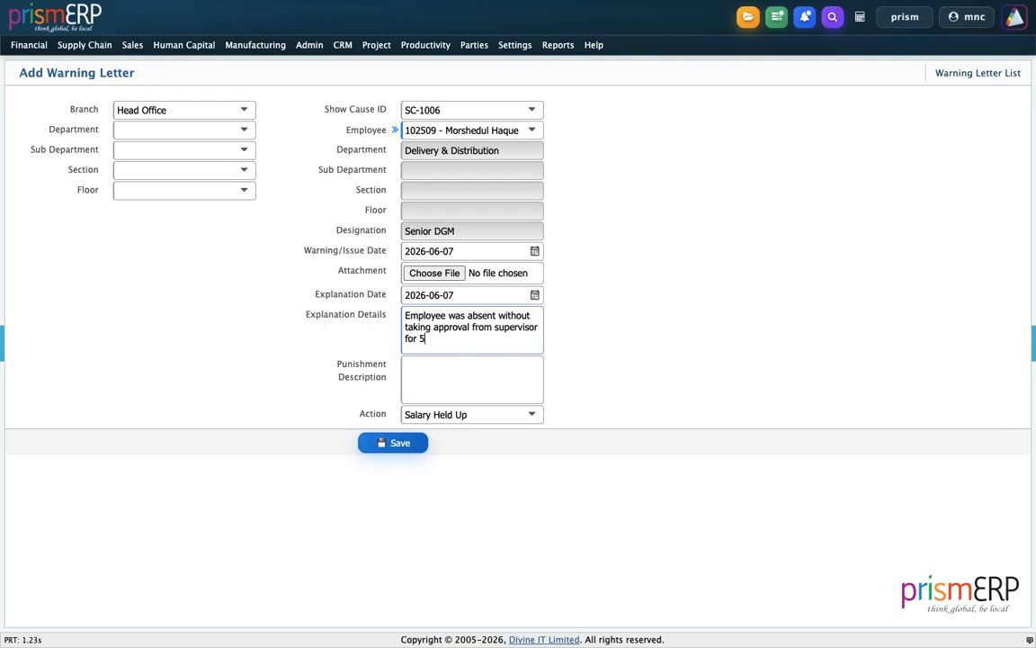
{"action": "type", "text": " consecutive days for sickn"}
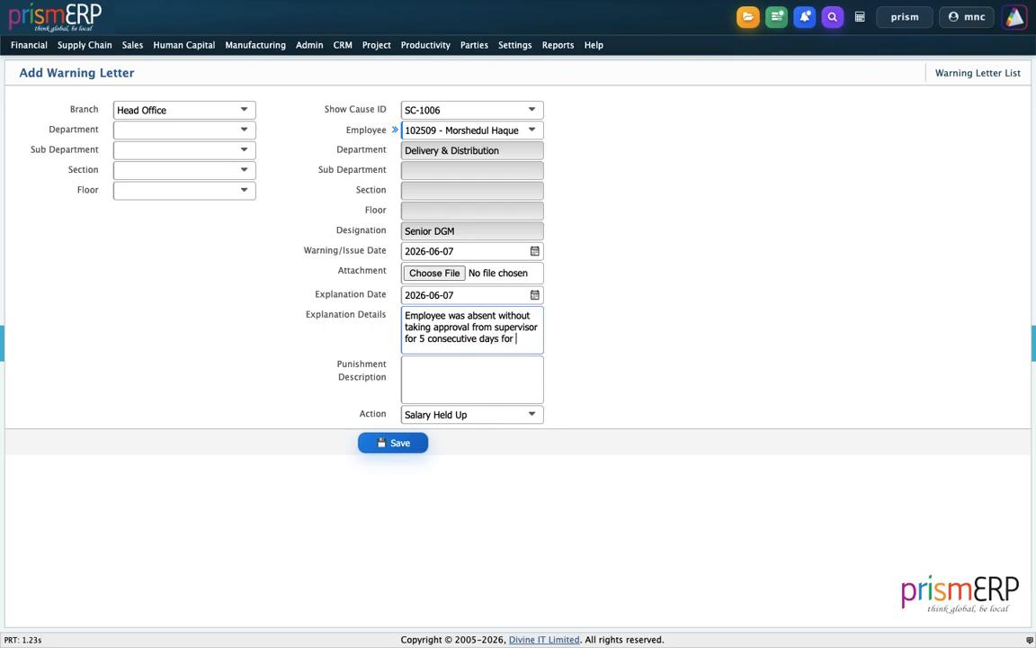
{"action": "type", "text": "ss."}
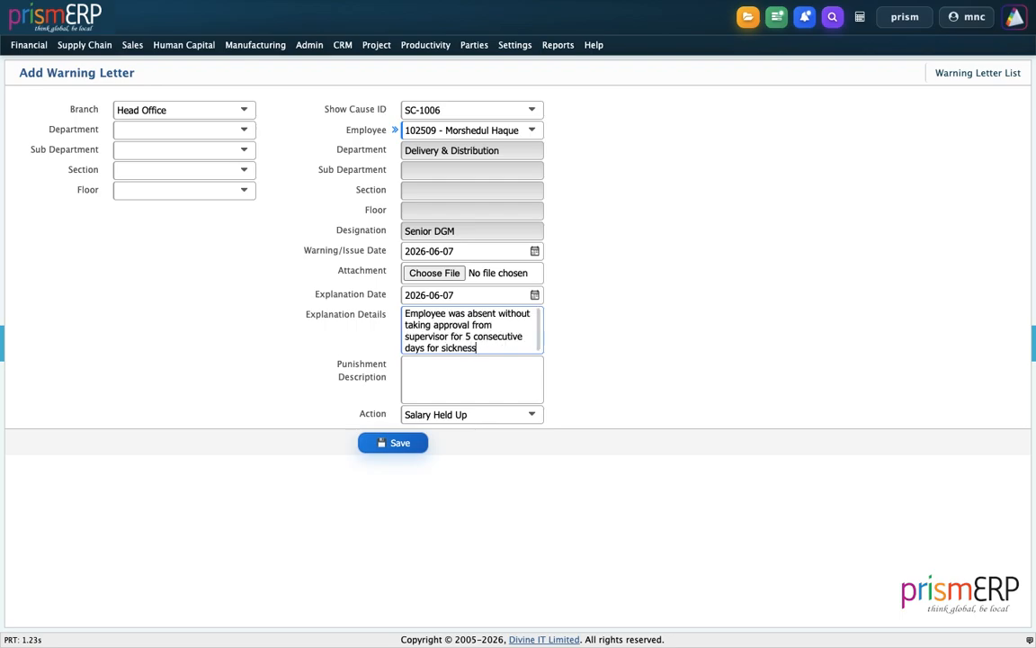
- Enter the punishment description "5 days salary will be deducted." and save the warning letter
{"action": "left_click", "coordinate": [440, 367]}
{"action": "type", "text": "5"}
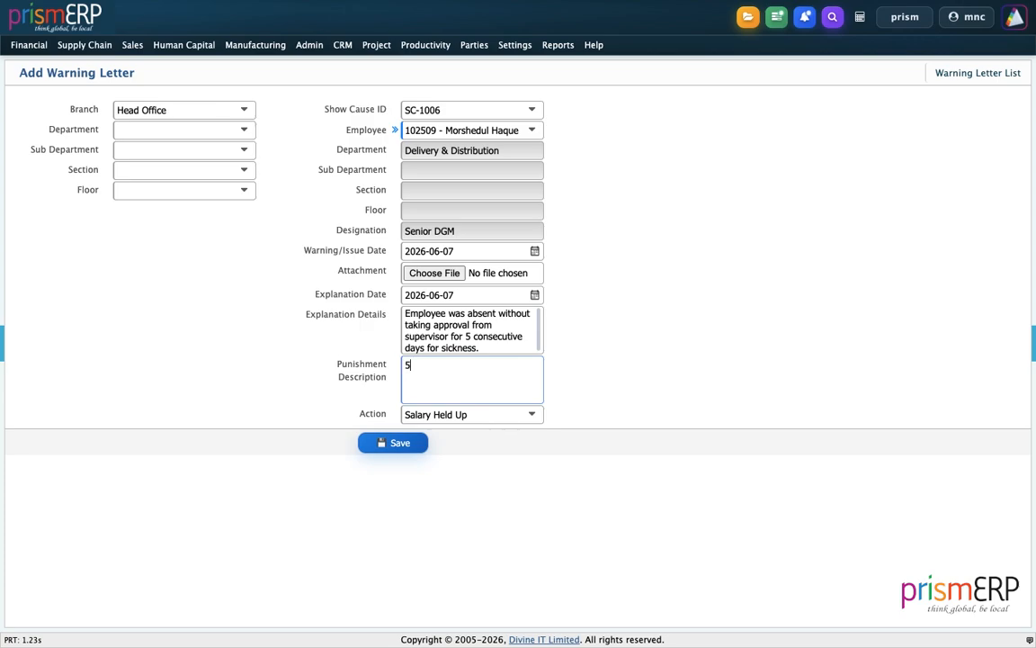
{"action": "type", "text": " days salary will be deducted"}
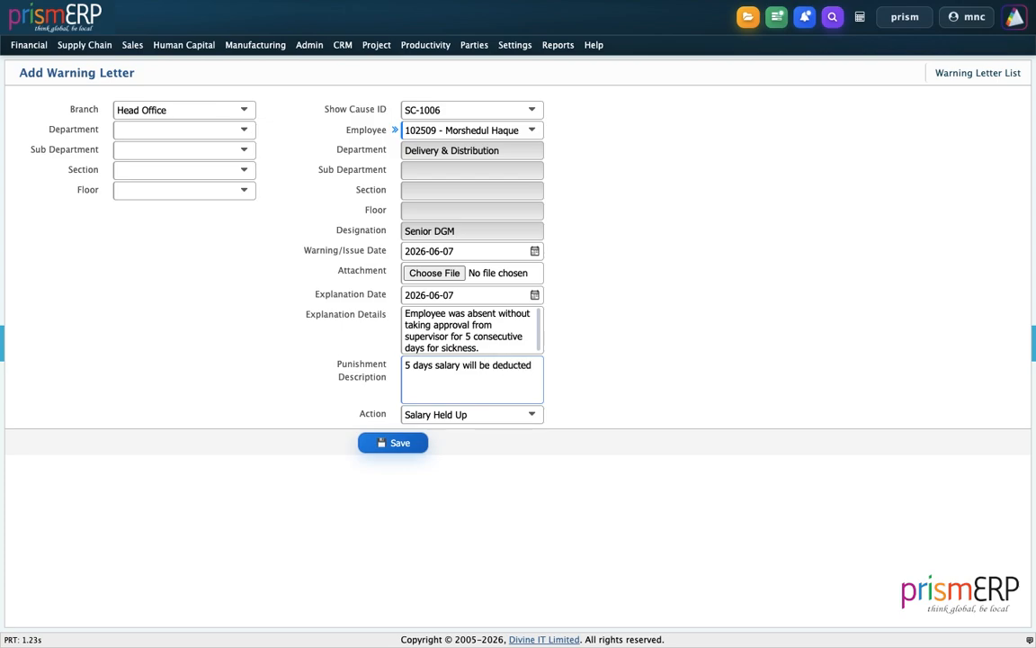
{"action": "type", "text": "."}
{"action": "left_click", "coordinate": [406, 452]}
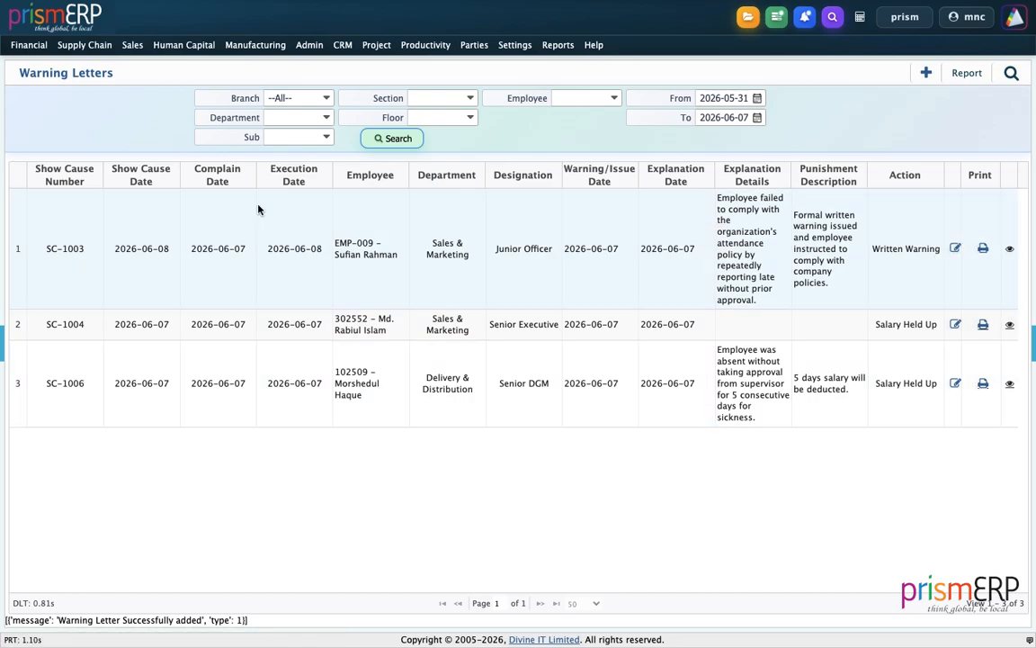
- Open the warning letter for show cause SC-1003 to view its details and attachments
{"action": "left_click", "coordinate": [70, 249]}
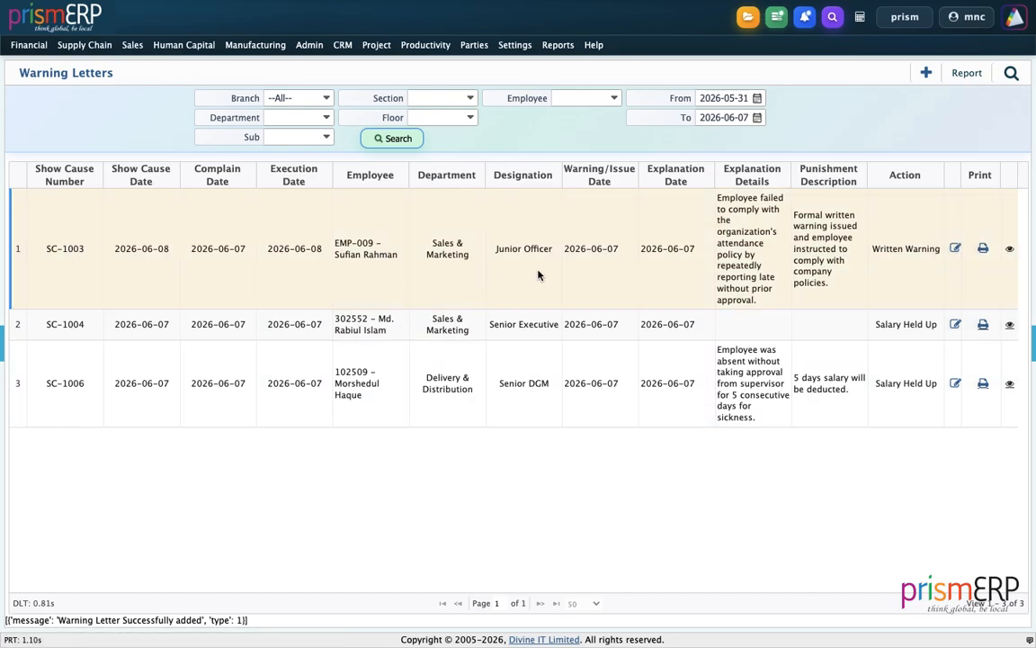
{"action": "left_click", "coordinate": [1009, 252]}
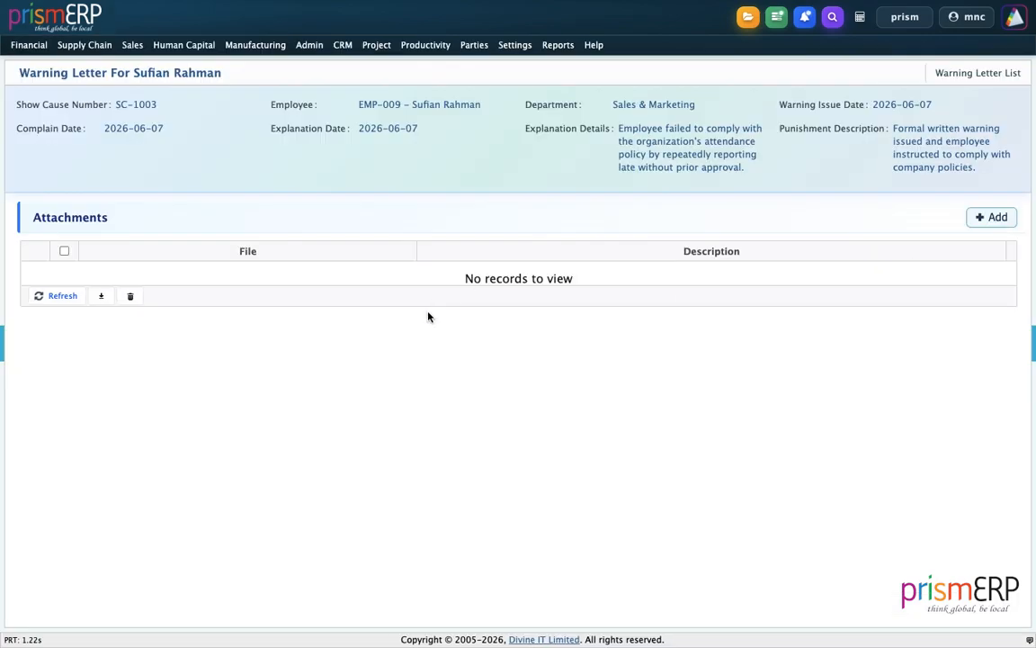